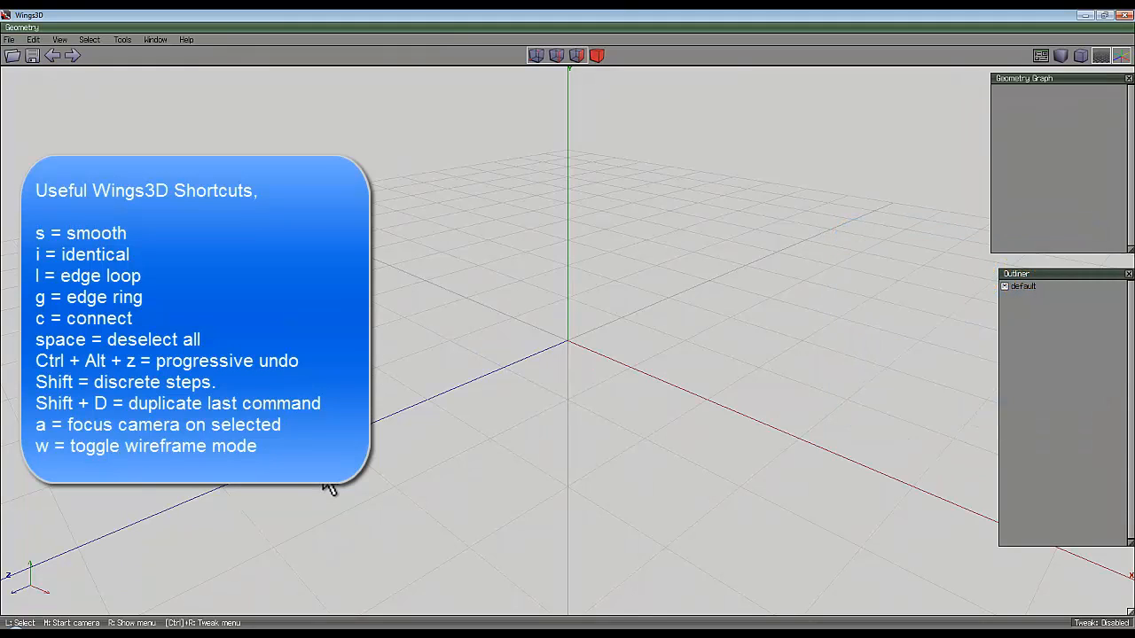
# Switch to the browser, examine the beach ball reference images for their panel and cap layout, and return to Wings3D.
pyautogui.hotkey('alt', 'Tab')
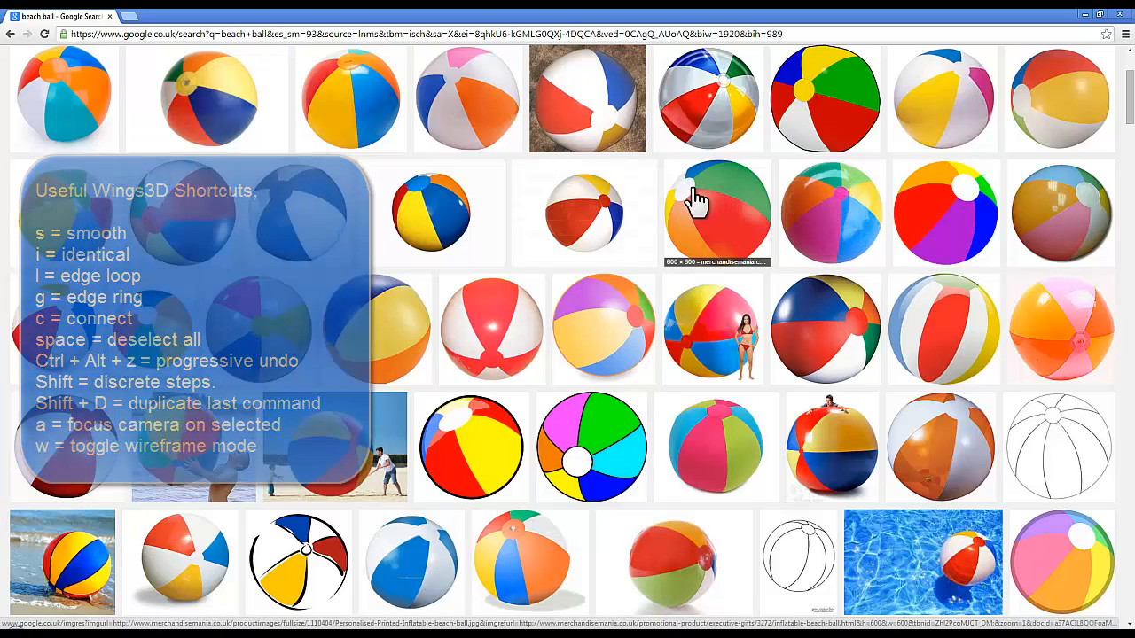
pyautogui.click(1083, 14)
pyautogui.rightClick(510, 192)
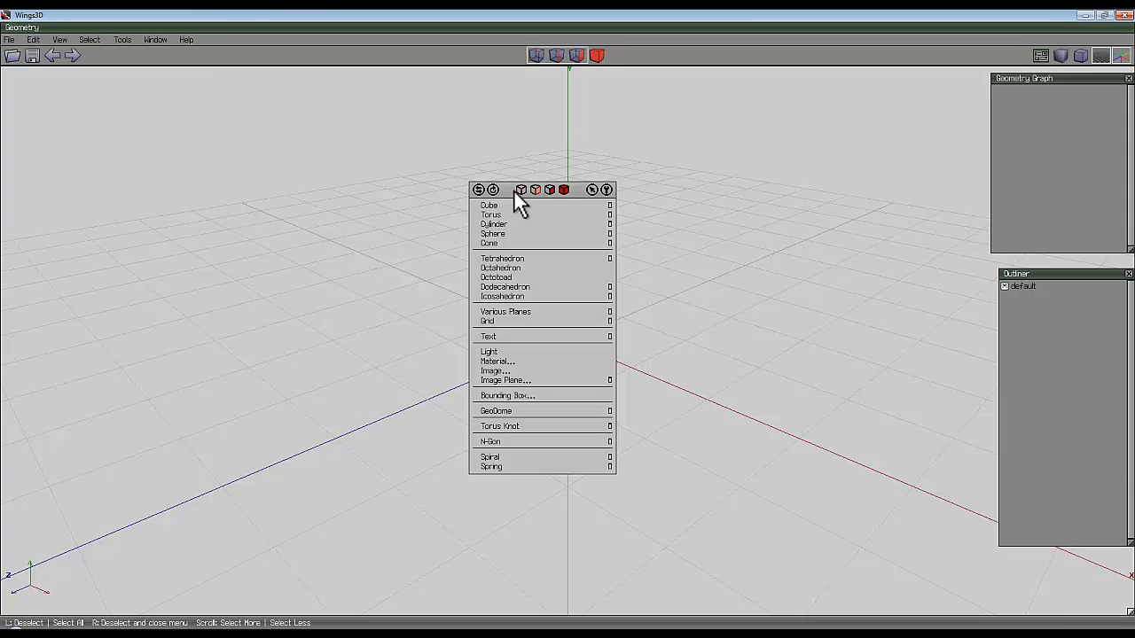
pyautogui.click(509, 233)
pyautogui.middleClick(595, 307)
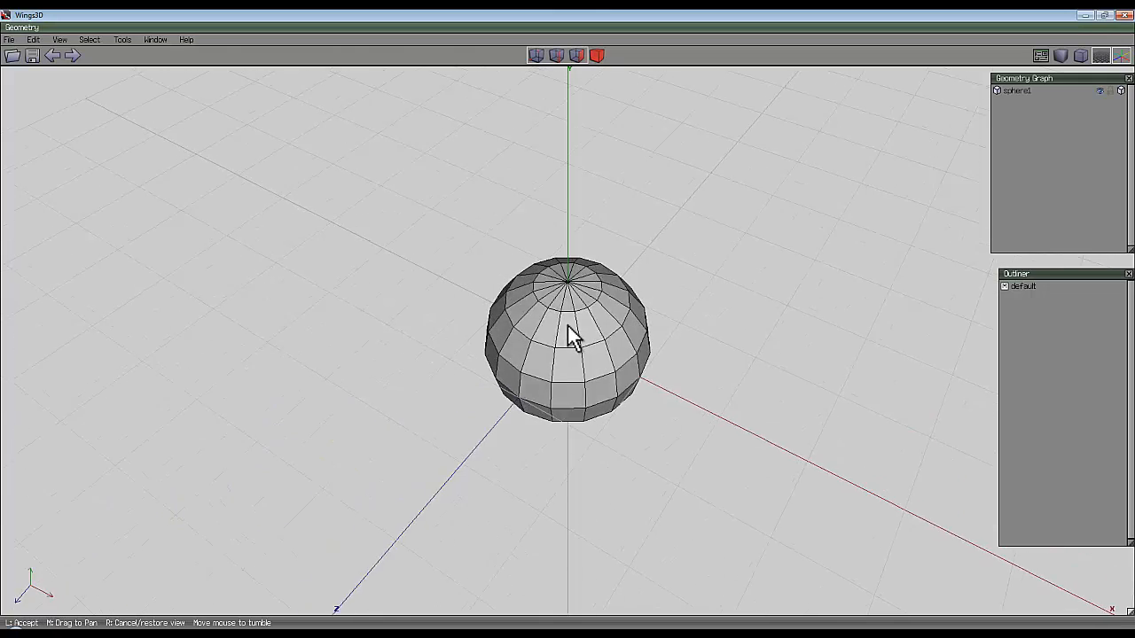
pyautogui.click(567, 325)
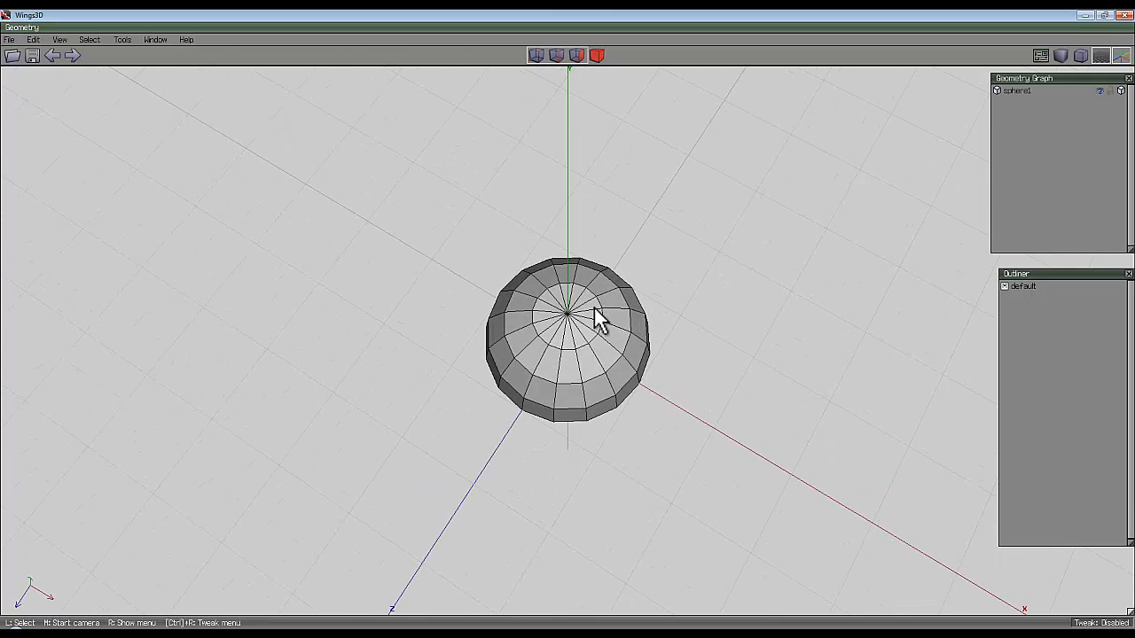
pyautogui.click(548, 382)
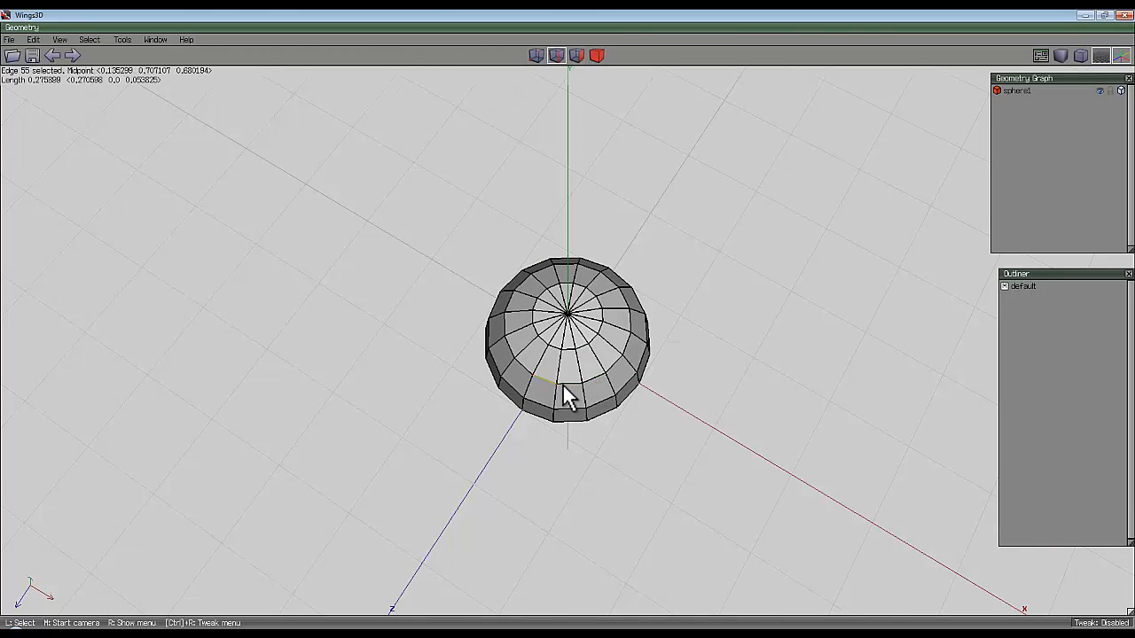
pyautogui.click(571, 385)
pyautogui.click(591, 381)
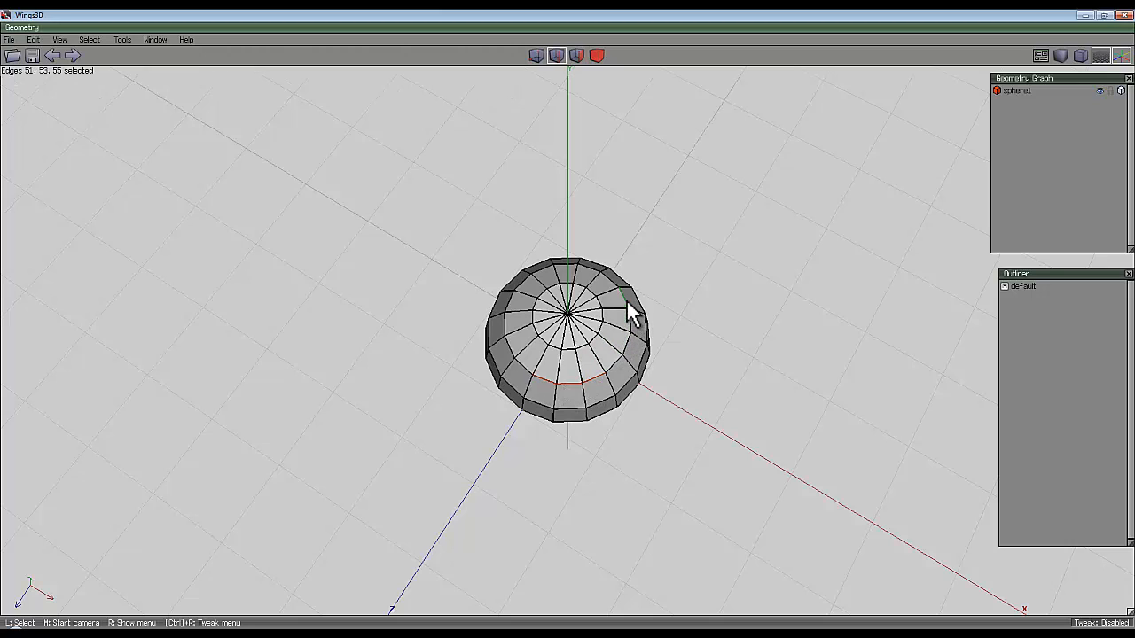
pyautogui.click(595, 272)
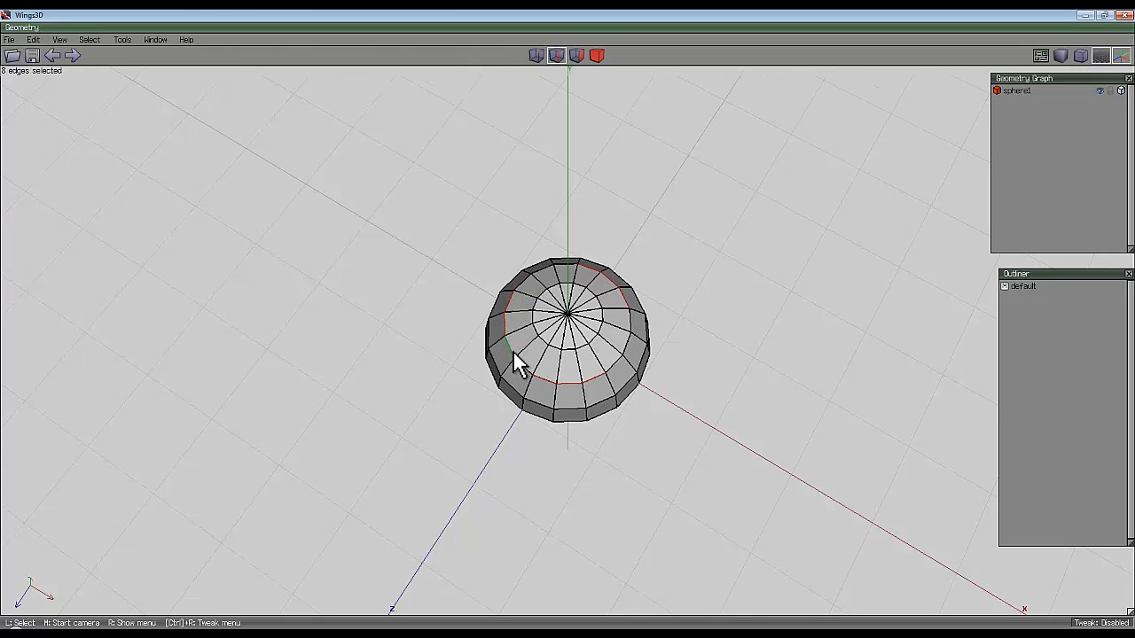
pyautogui.middleClick(604, 229)
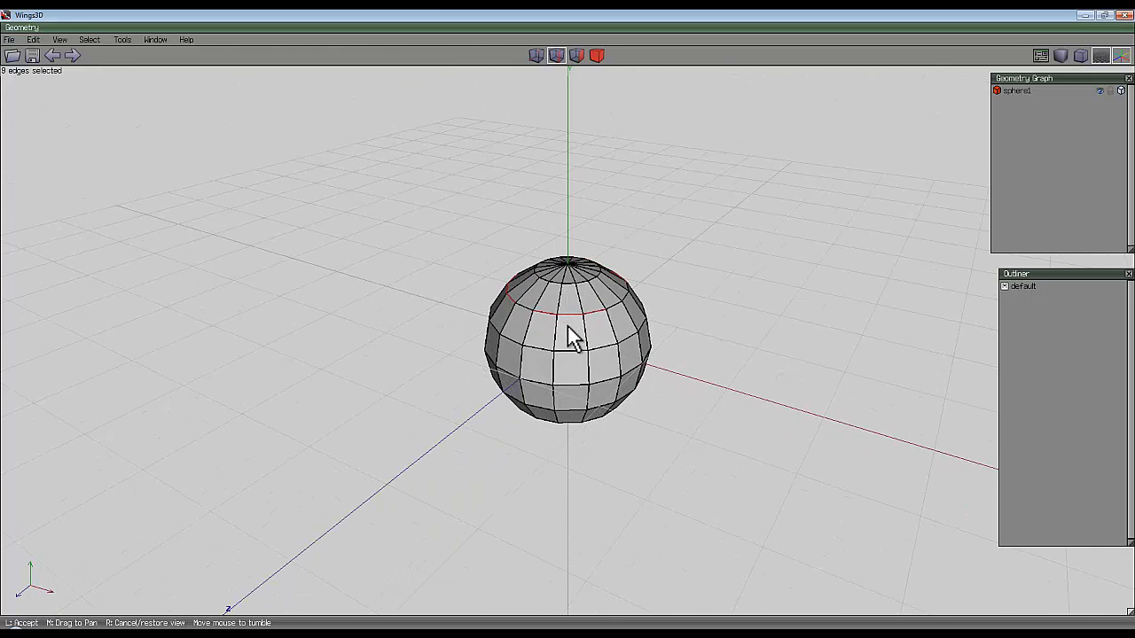
pyautogui.click(568, 327)
pyautogui.click(597, 55)
pyautogui.click(560, 297)
pyautogui.click(561, 298)
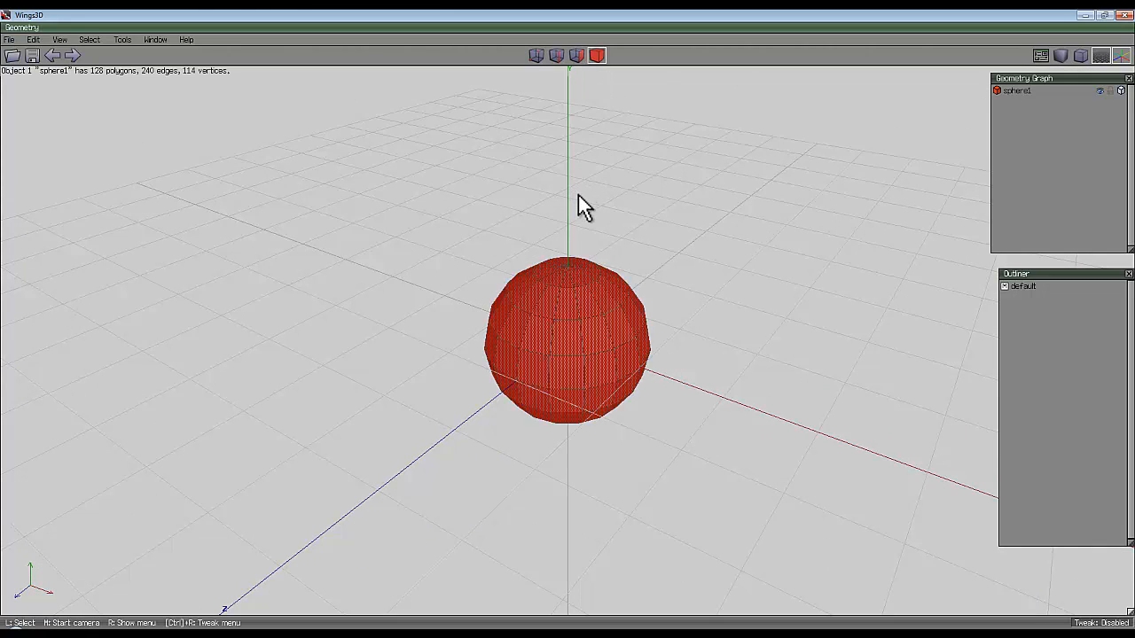
pyautogui.press('Delete')
# Create a sphere with 18 sections and 12 slices.
pyautogui.rightClick(577, 181)
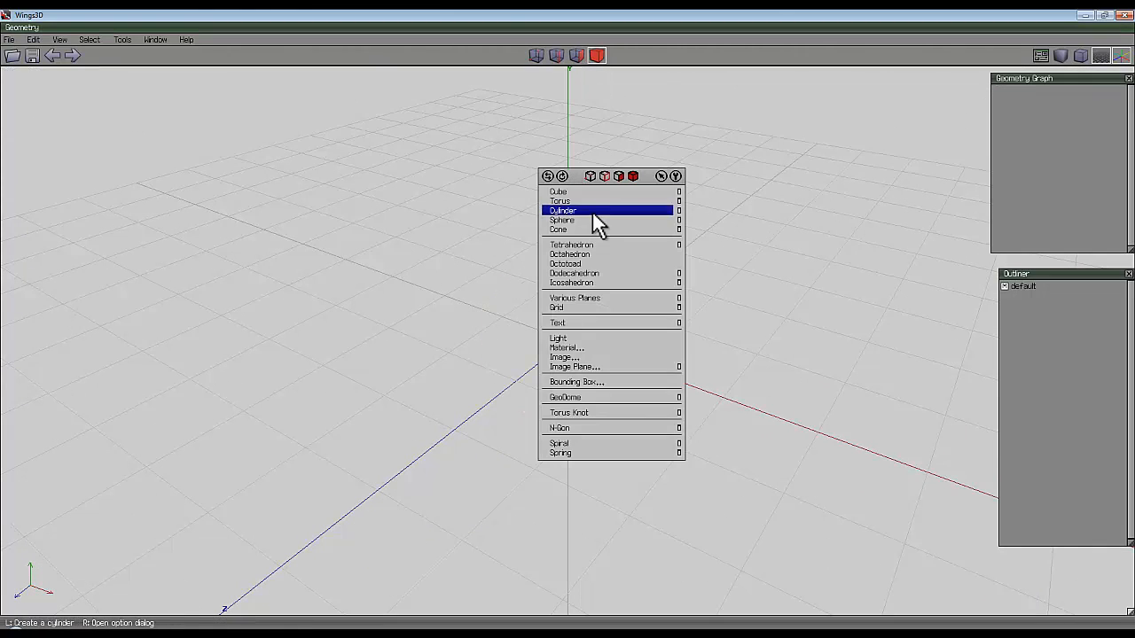
pyautogui.click(679, 220)
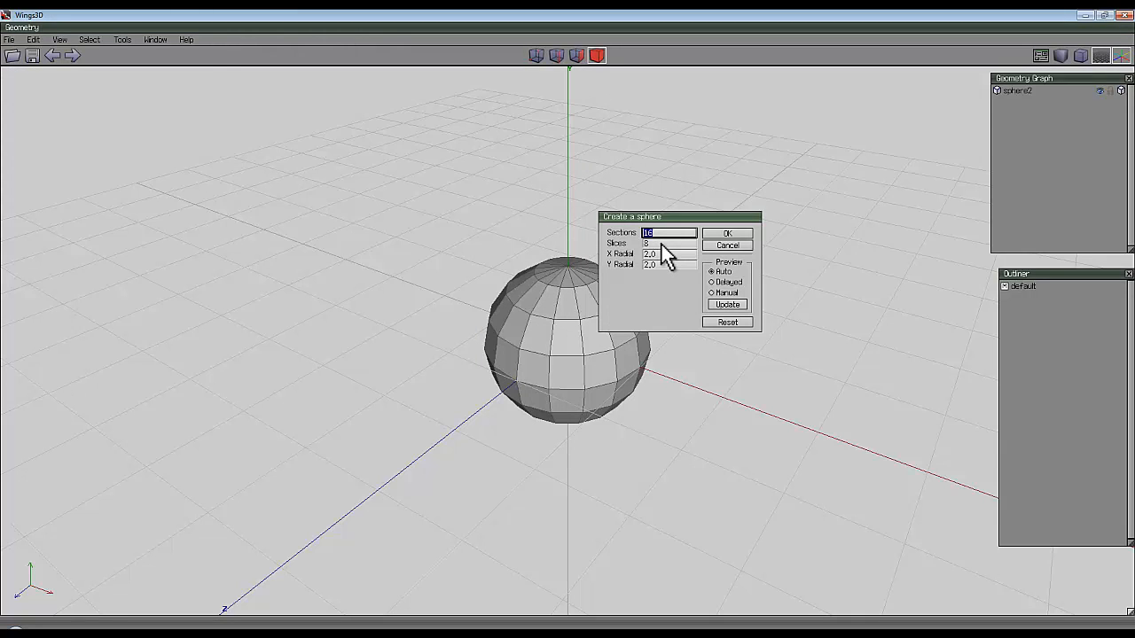
pyautogui.write('18')
pyautogui.press('Tab')
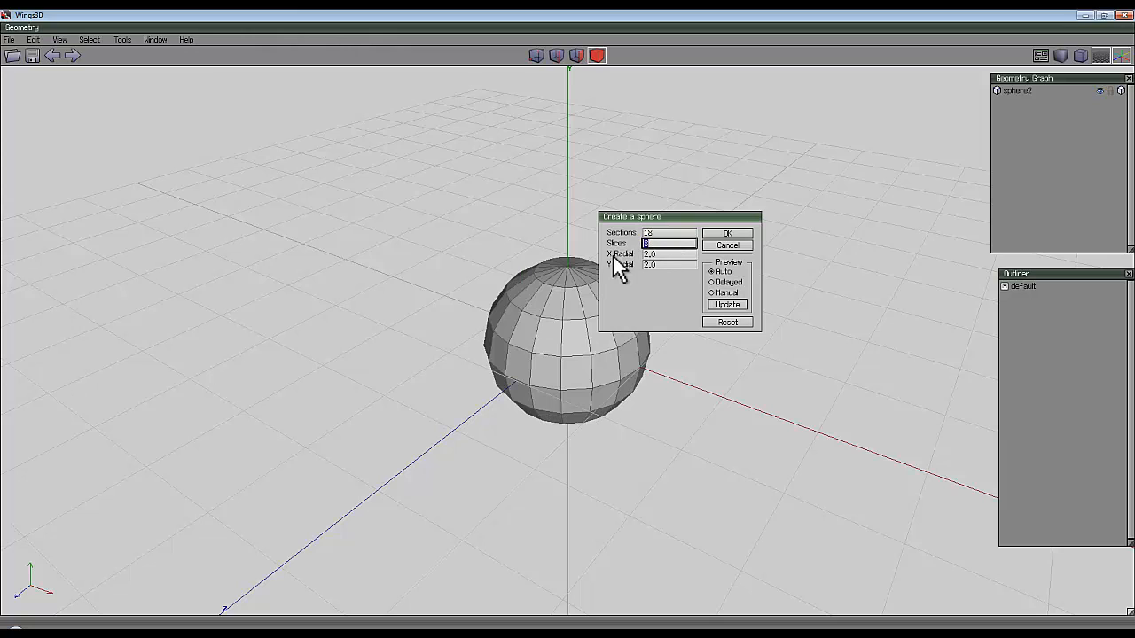
pyautogui.write('12')
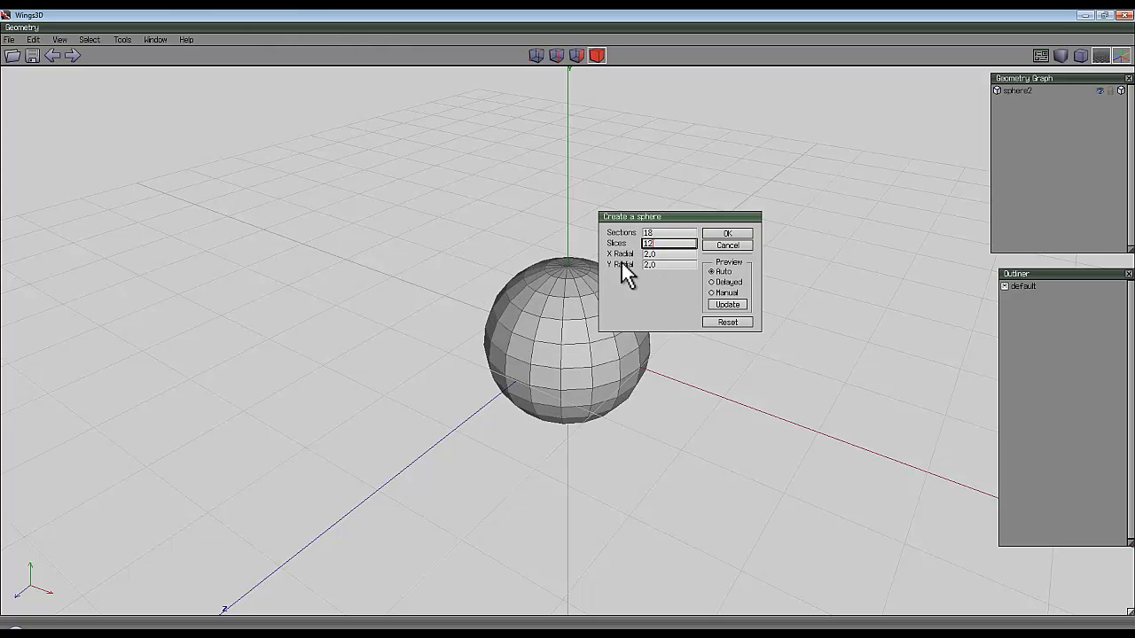
pyautogui.click(728, 234)
# Select the whole sphere and open it for UV mapping.
pyautogui.middleClick(568, 326)
pyautogui.click(570, 333)
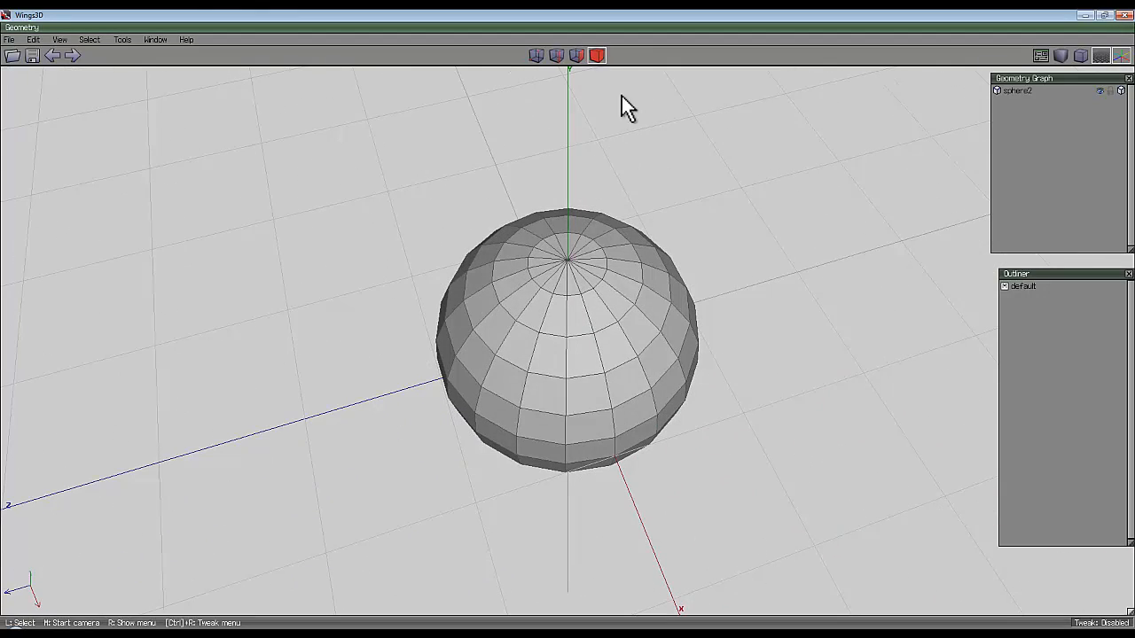
pyautogui.click(604, 214)
pyautogui.rightClick(460, 164)
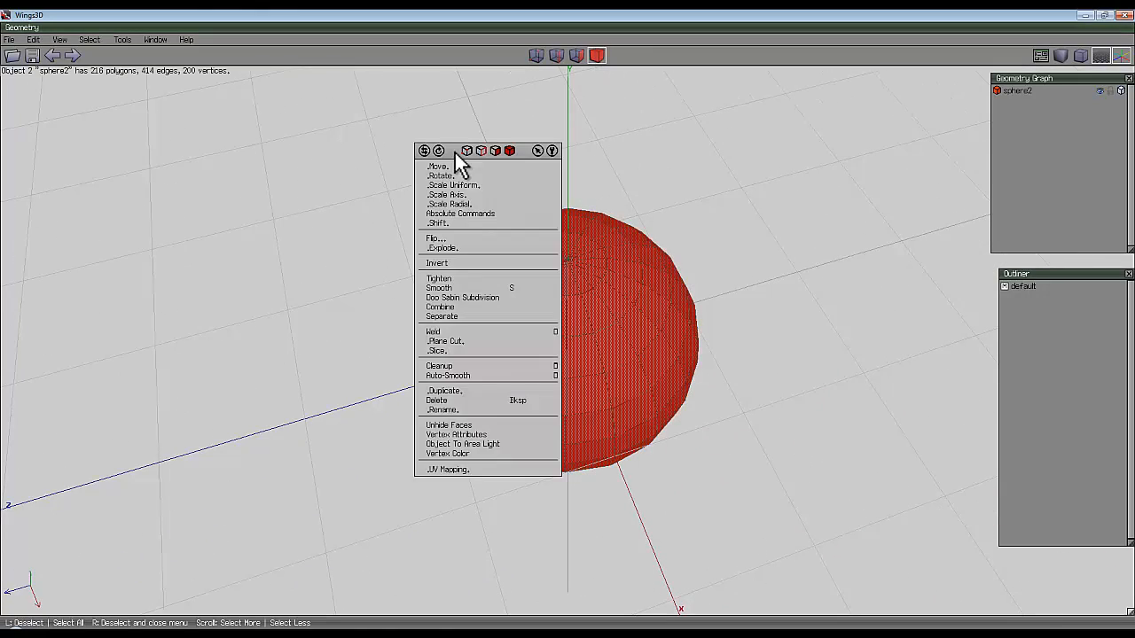
pyautogui.click(470, 469)
pyautogui.middleClick(282, 245)
pyautogui.click(568, 325)
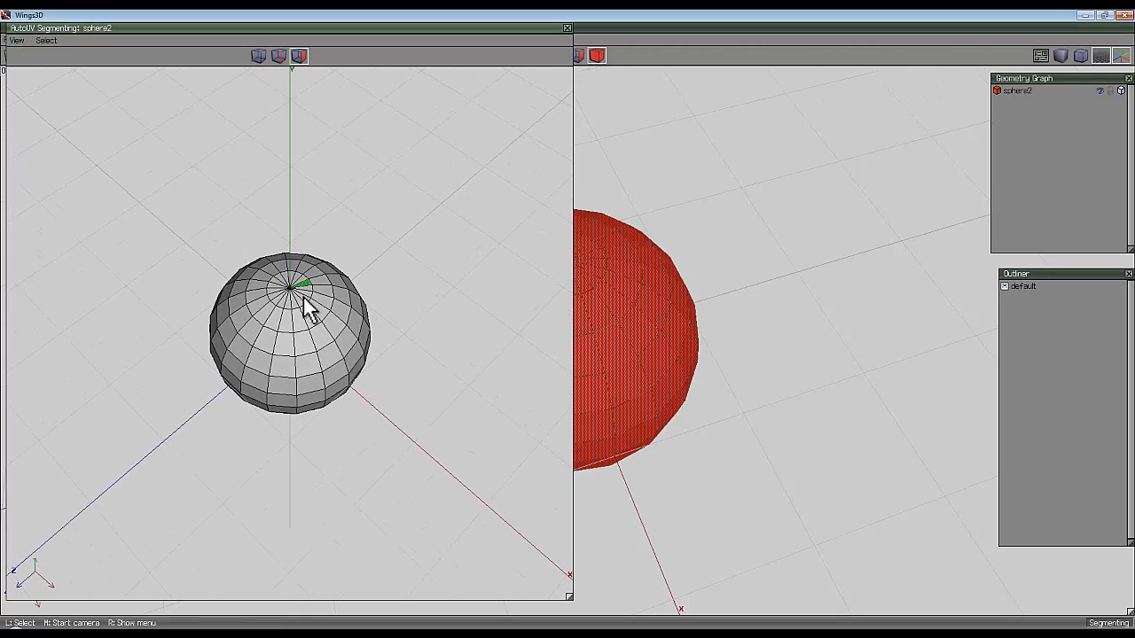
# Select alternating groups of three adjacent edges around one horizontal loop of the sphere and extend the selection to their edge rings.
pyautogui.click(279, 55)
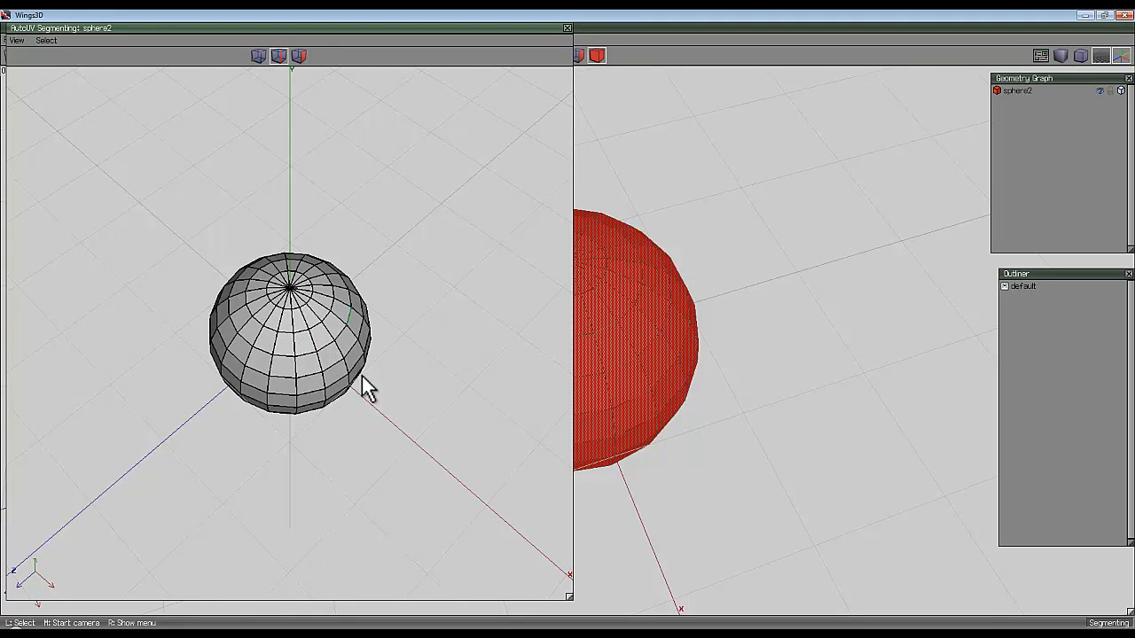
pyautogui.moveTo(299, 361)
pyautogui.mouseDown()
pyautogui.moveTo(345, 337)
pyautogui.moveTo(373, 341)
pyautogui.mouseUp()
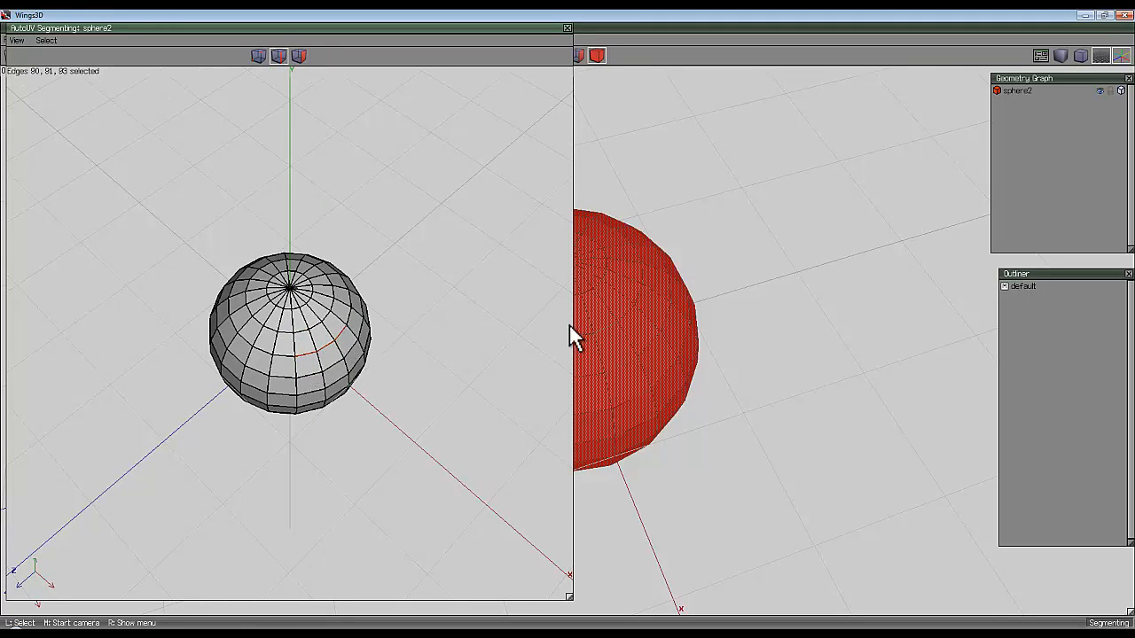
pyautogui.middleClick(571, 324)
pyautogui.click(570, 325)
pyautogui.click(339, 333)
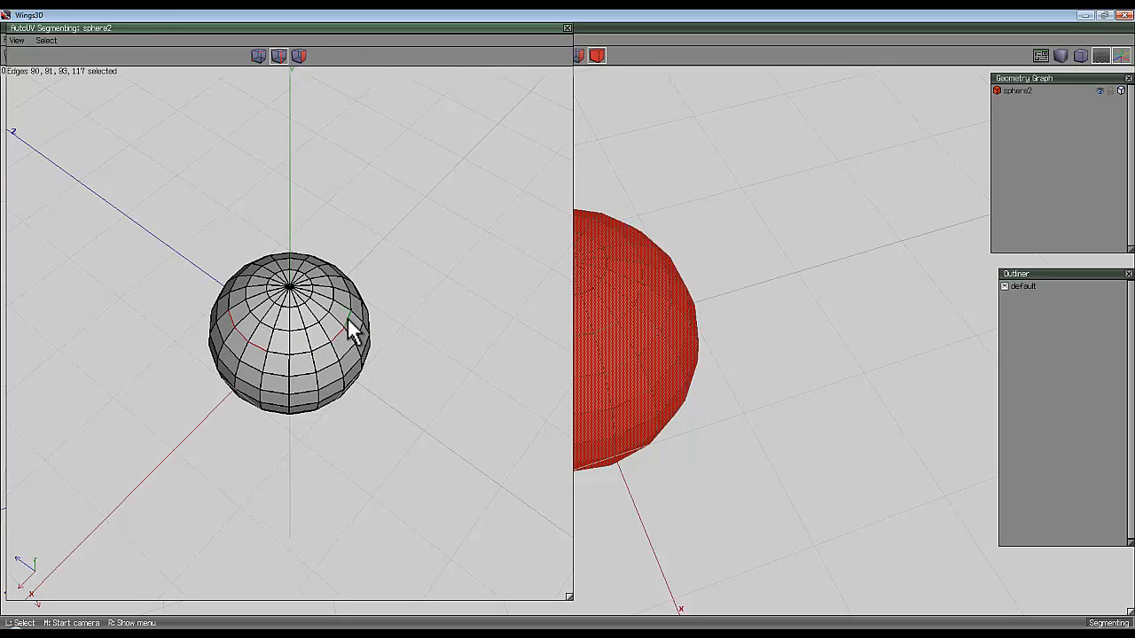
pyautogui.click(348, 317)
pyautogui.click(357, 303)
pyautogui.middleClick(520, 382)
pyautogui.click(568, 327)
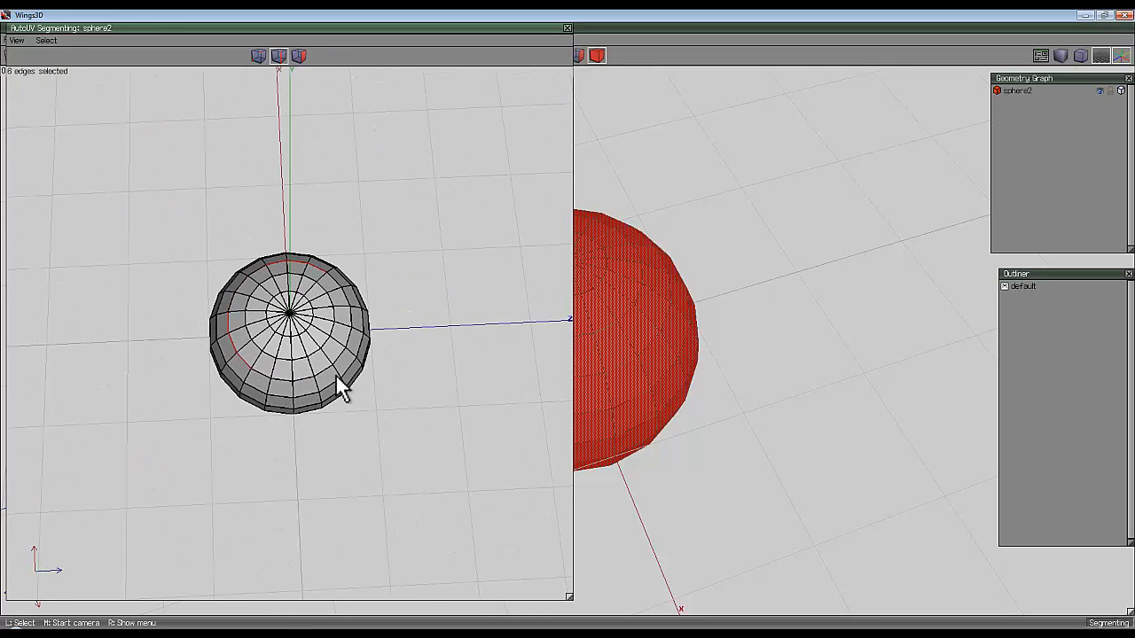
pyautogui.moveTo(342, 390); pyautogui.dragTo(353, 346)
pyautogui.middleClick(411, 259)
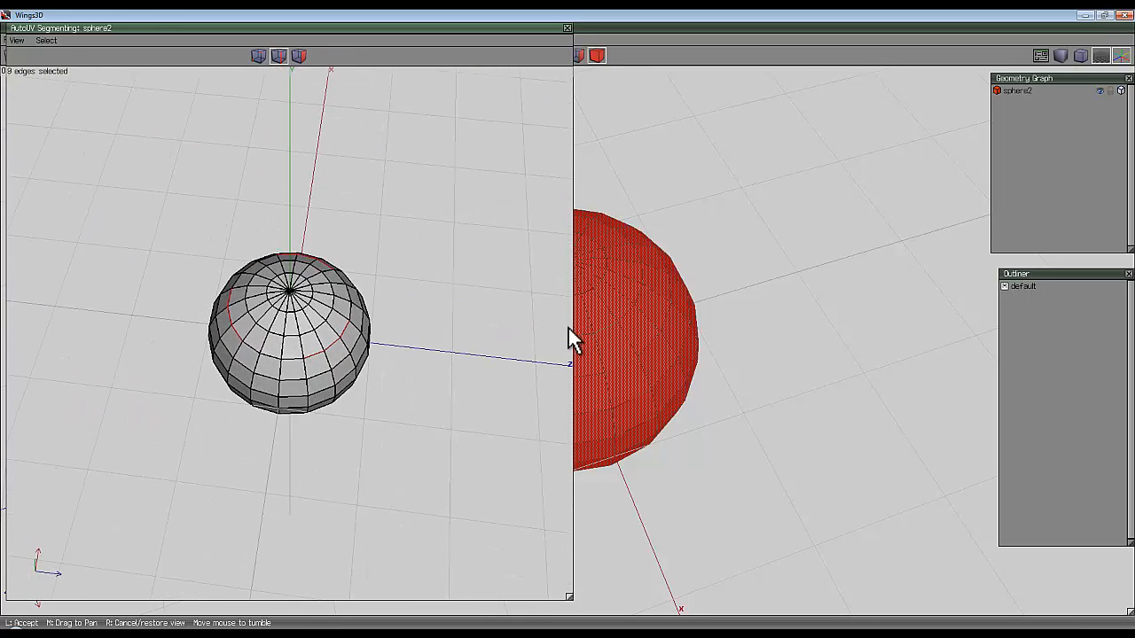
pyautogui.click(569, 328)
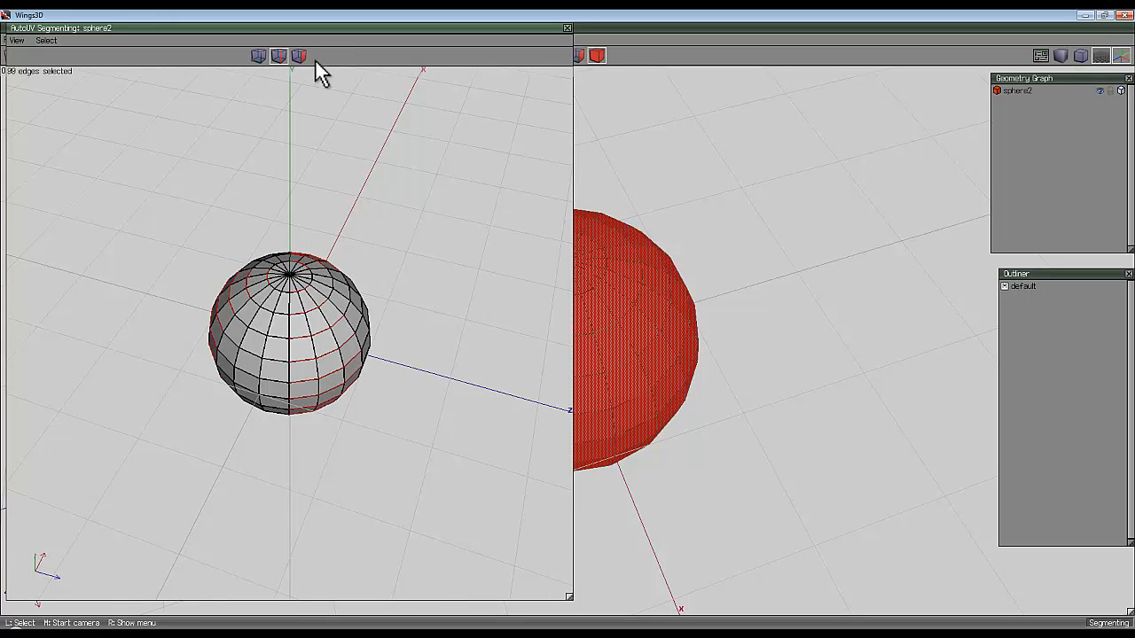
# Convert the selected edge rings to faces and assign these alternating panels to AuvChart1.
pyautogui.click(301, 56)
pyautogui.rightClick(415, 179)
pyautogui.click(438, 205)
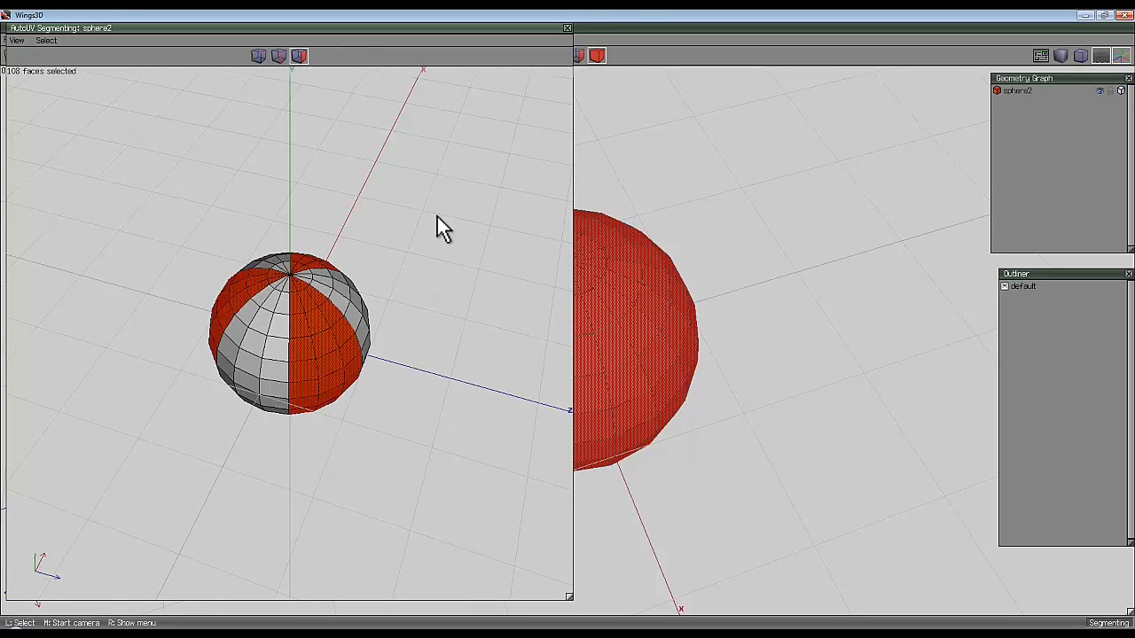
pyautogui.middleClick(436, 215)
pyautogui.click(565, 326)
pyautogui.press('space')
# Select the face circles around both poles of the sphere, starting from the pole vertex, and assign them to AuvChart2.
pyautogui.click(258, 55)
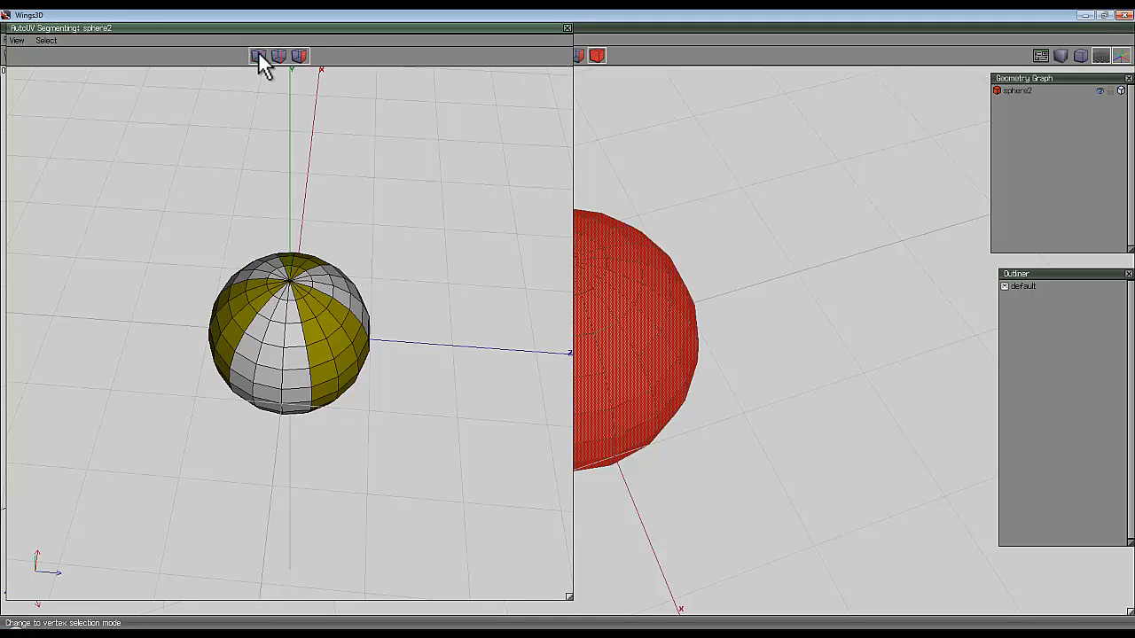
pyautogui.click(290, 278)
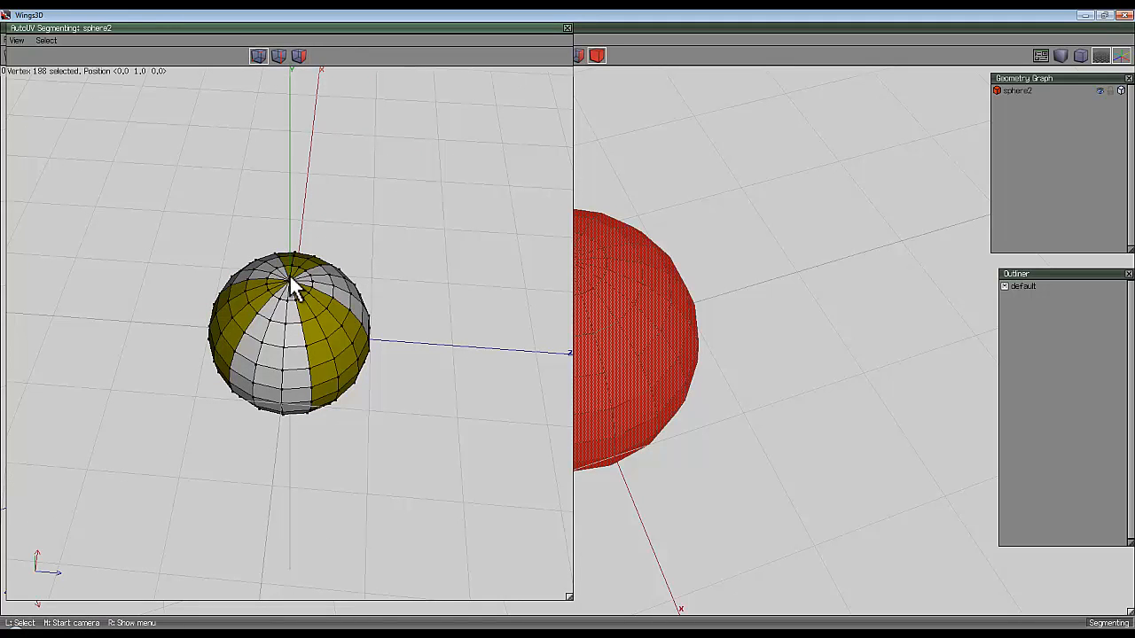
pyautogui.middleClick(374, 234)
pyautogui.click(567, 328)
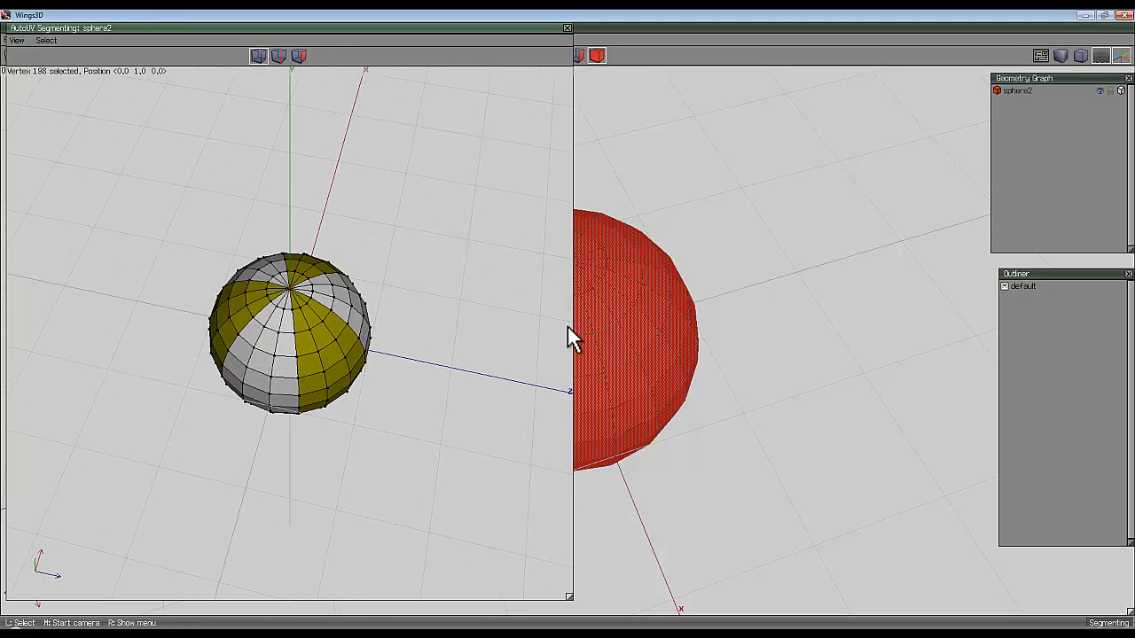
pyautogui.click(299, 56)
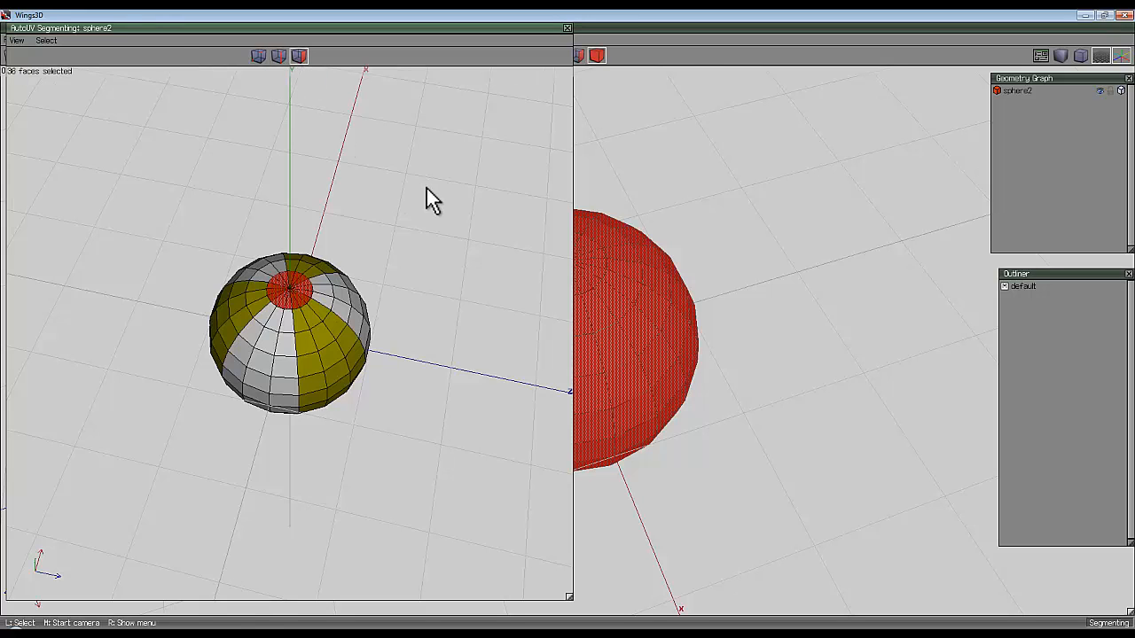
pyautogui.middleClick(427, 194)
pyautogui.click(566, 325)
pyautogui.rightClick(418, 162)
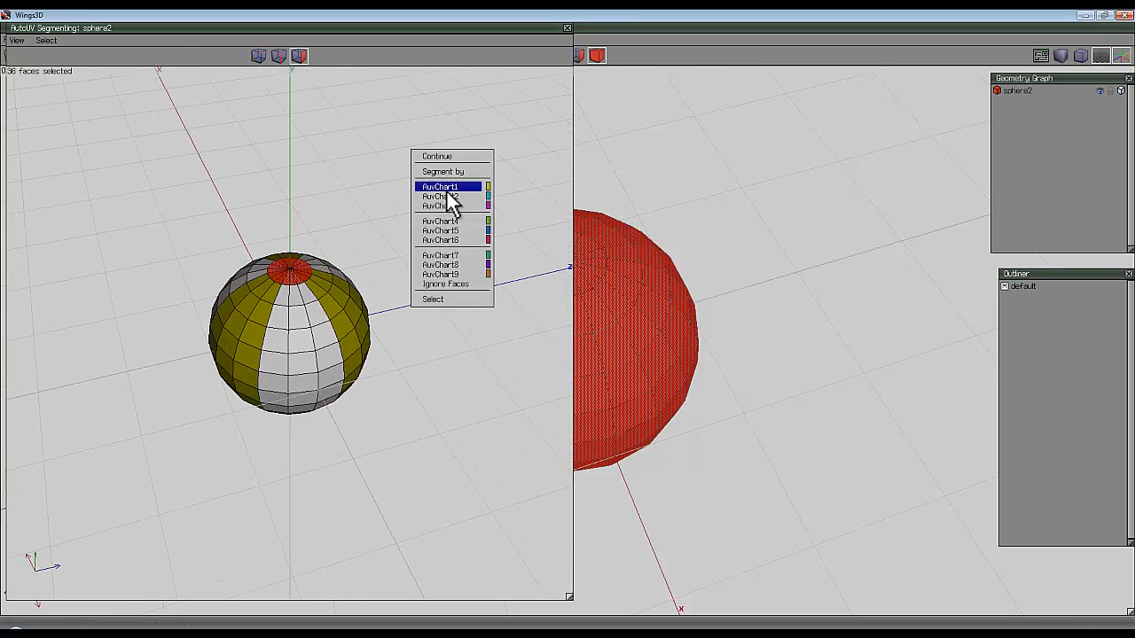
pyautogui.click(449, 197)
pyautogui.middleClick(388, 209)
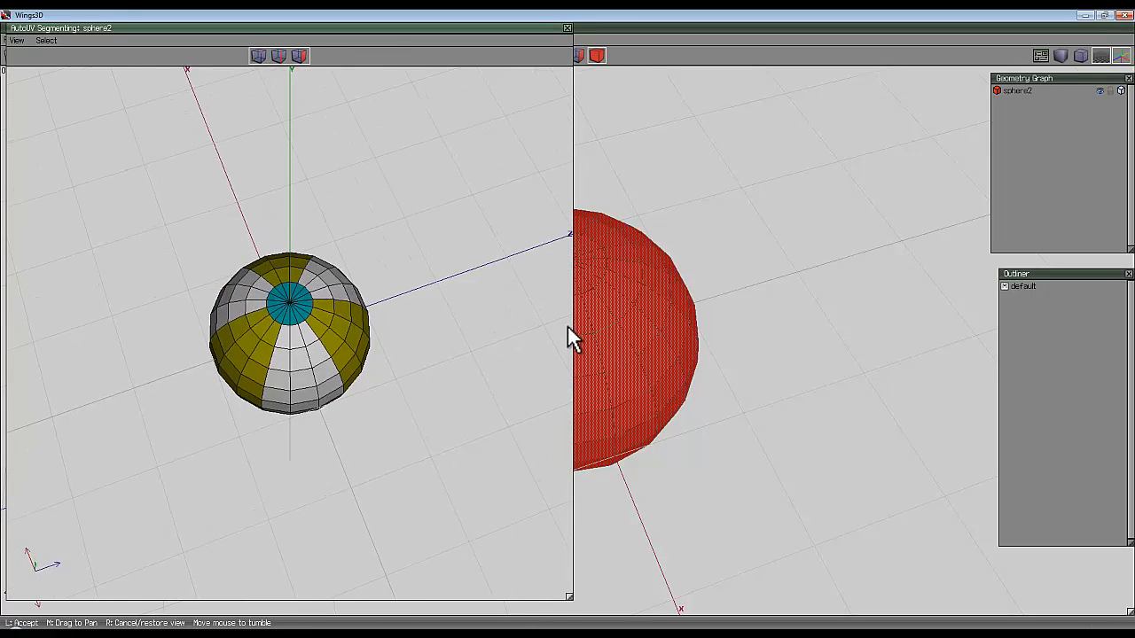
pyautogui.click(567, 327)
# Continue from segmenting to unfold the sphere into separate UV charts.
pyautogui.rightClick(313, 124)
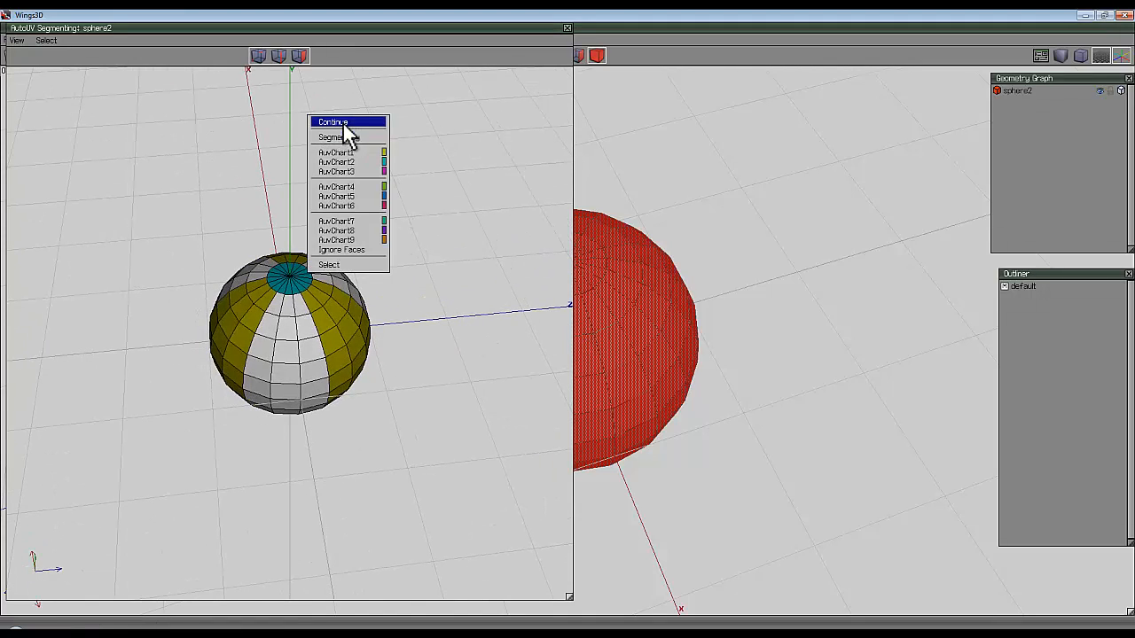
pyautogui.click(344, 124)
pyautogui.click(368, 119)
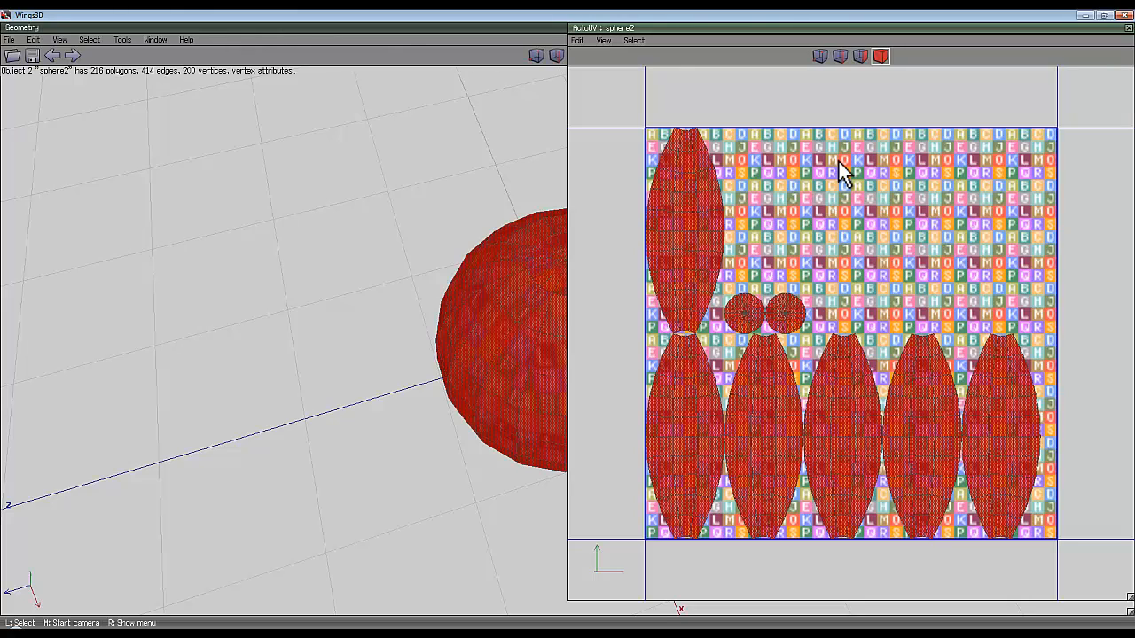
# Create a 1024x1024 texture for the UV charts that draws only the border edges of each chart.
pyautogui.rightClick(870, 102)
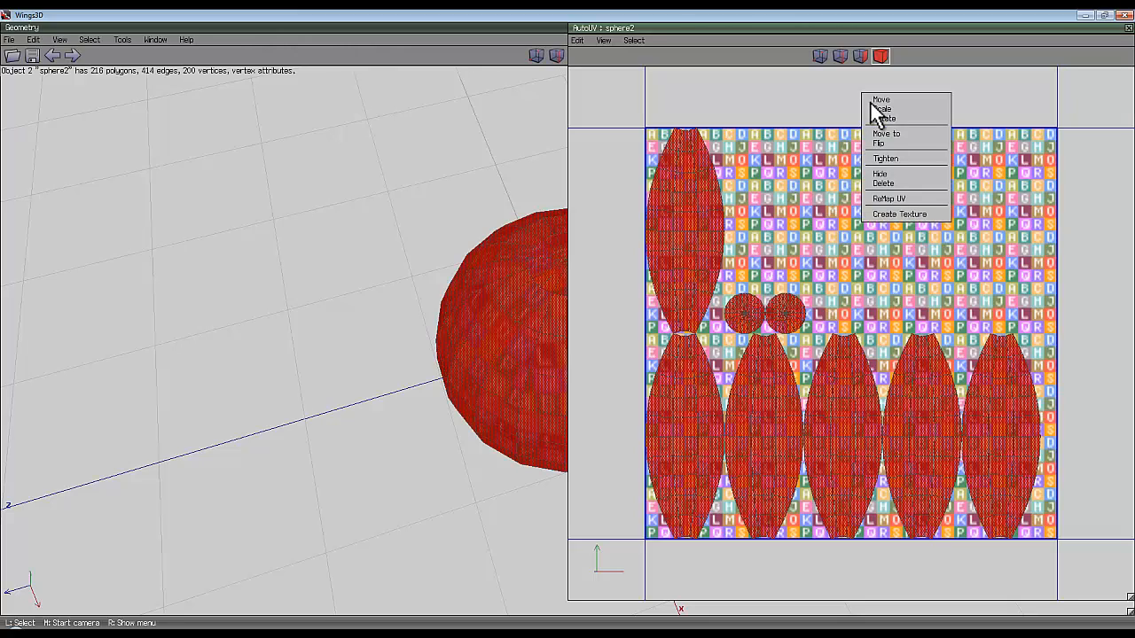
pyautogui.click(892, 216)
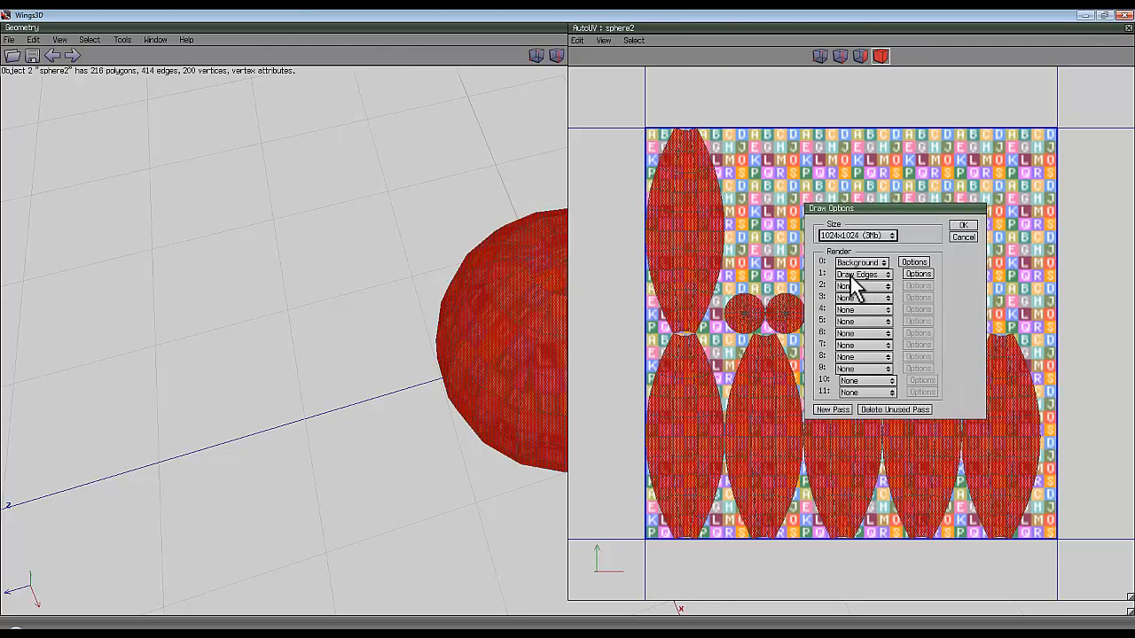
pyautogui.click(923, 275)
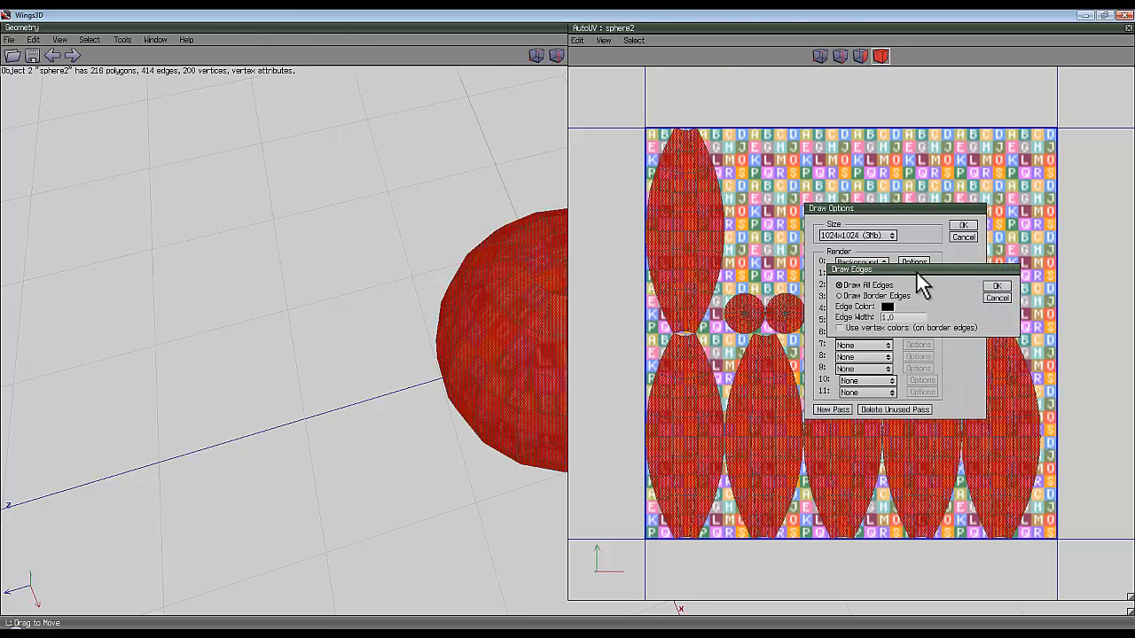
pyautogui.click(840, 296)
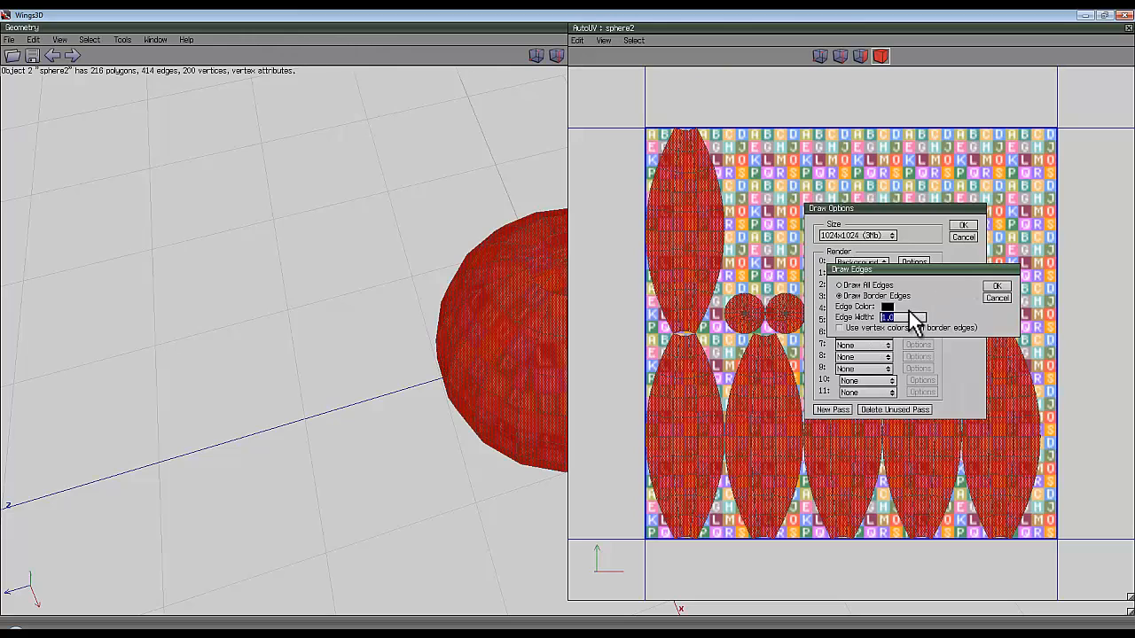
pyautogui.click(997, 286)
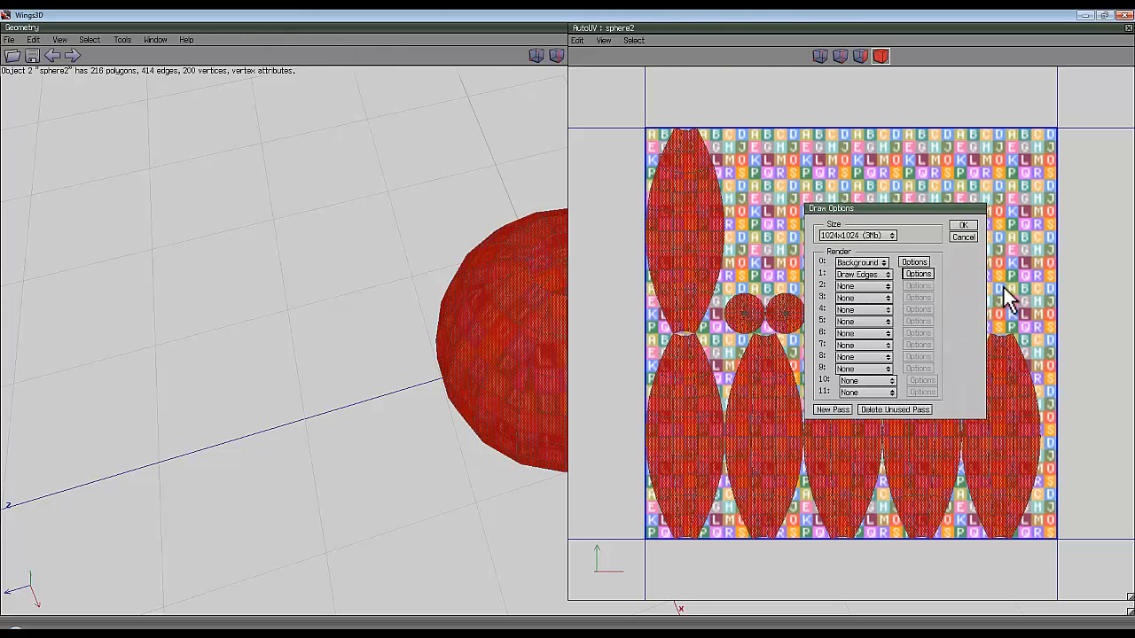
pyautogui.click(963, 227)
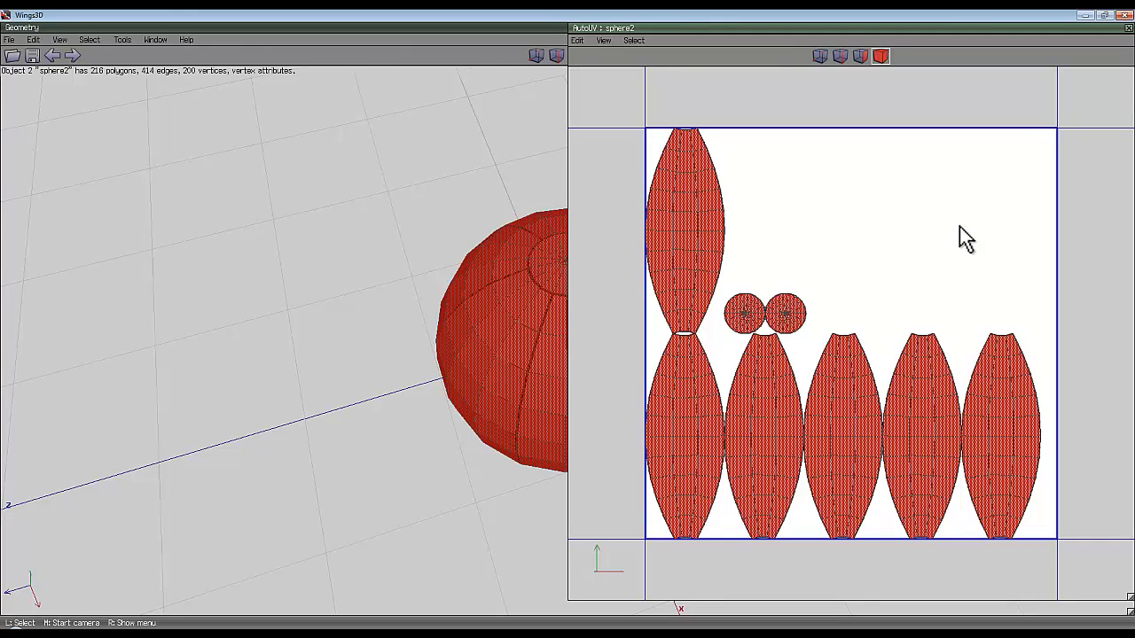
# Scale all UV charts down uniformly to about 96% so that neighbouring panels and caps are separated by gaps.
pyautogui.scroll(5, 798, 372)
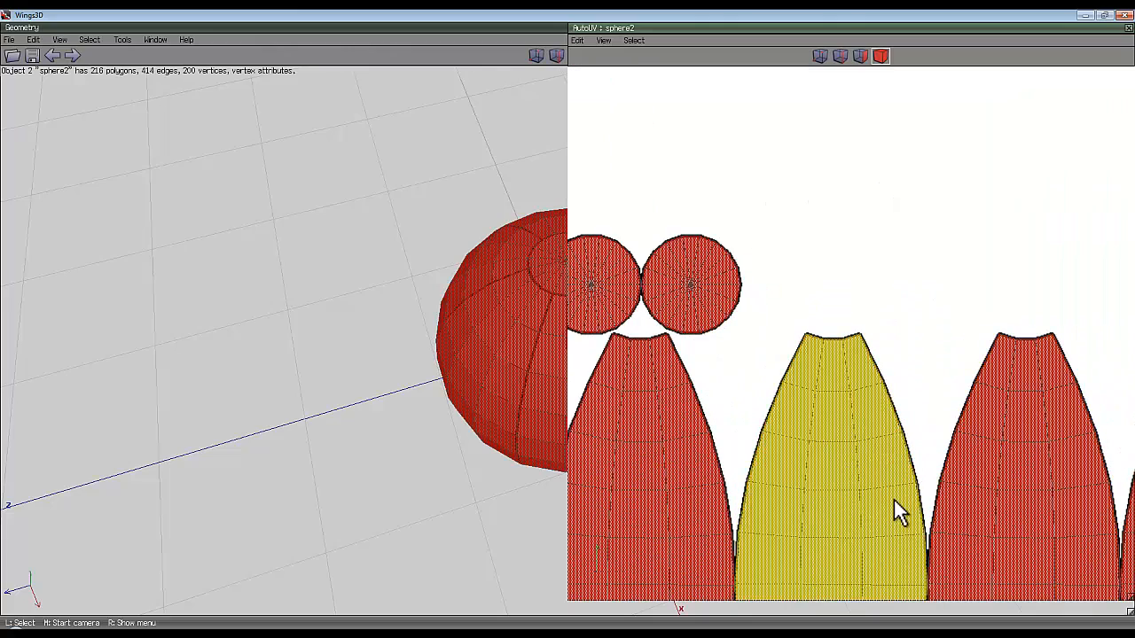
pyautogui.scroll(-5, 887, 461)
pyautogui.rightClick(916, 216)
pyautogui.click(943, 234)
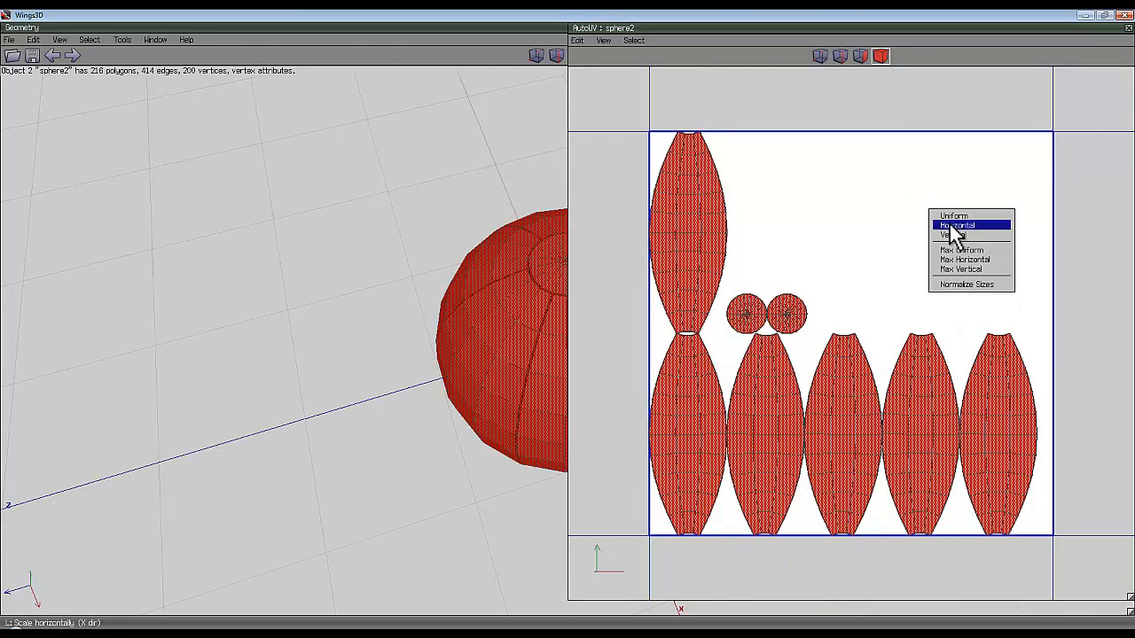
pyautogui.click(958, 228)
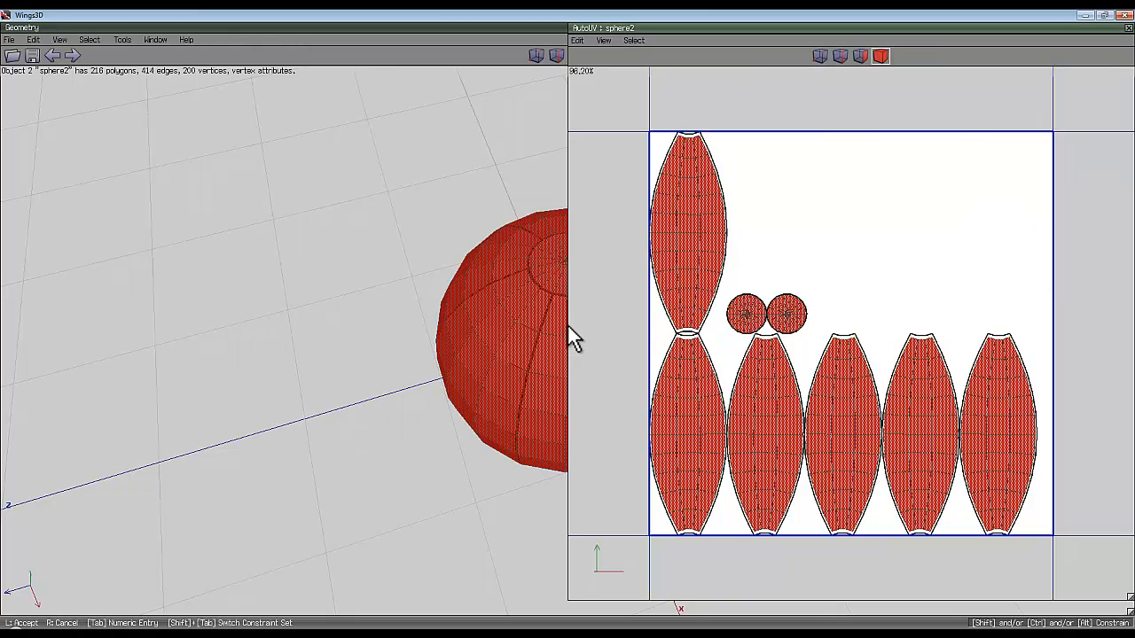
pyautogui.click(572, 339)
# Recreate the 1024x1024 texture from the scaled charts with a white colour background and the edges drawn.
pyautogui.rightClick(929, 186)
pyautogui.click(968, 299)
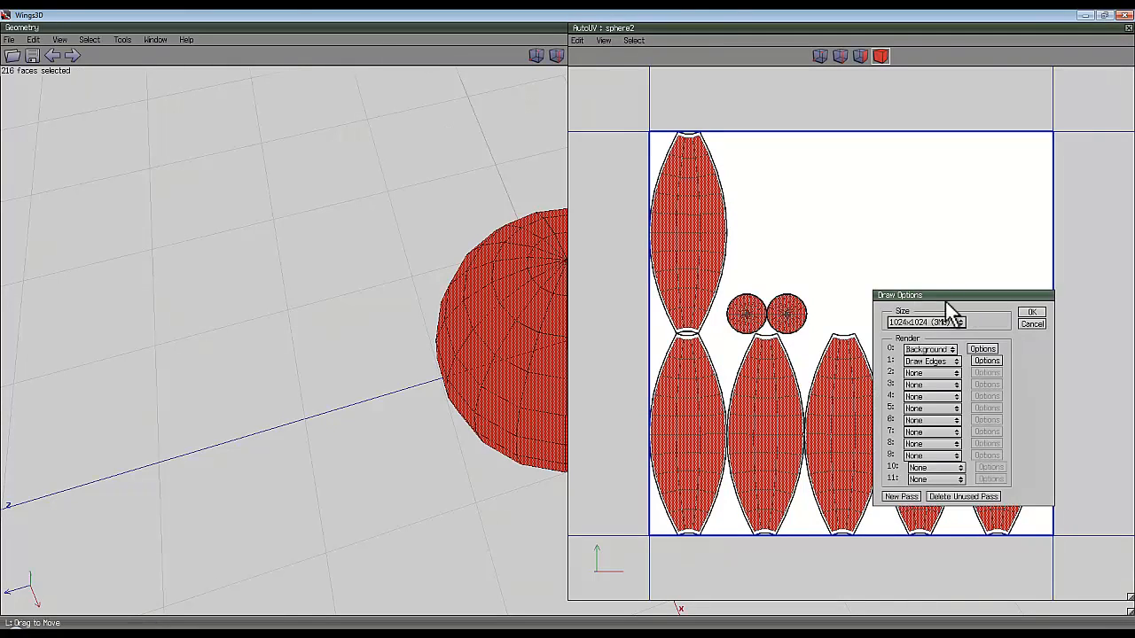
pyautogui.click(987, 361)
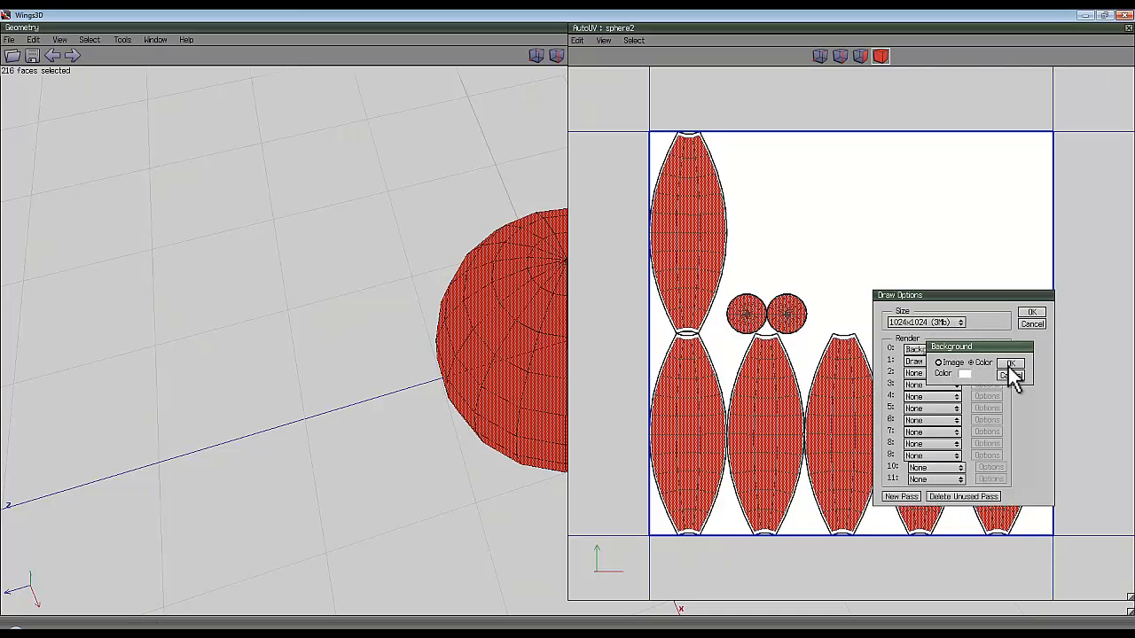
pyautogui.click(1011, 375)
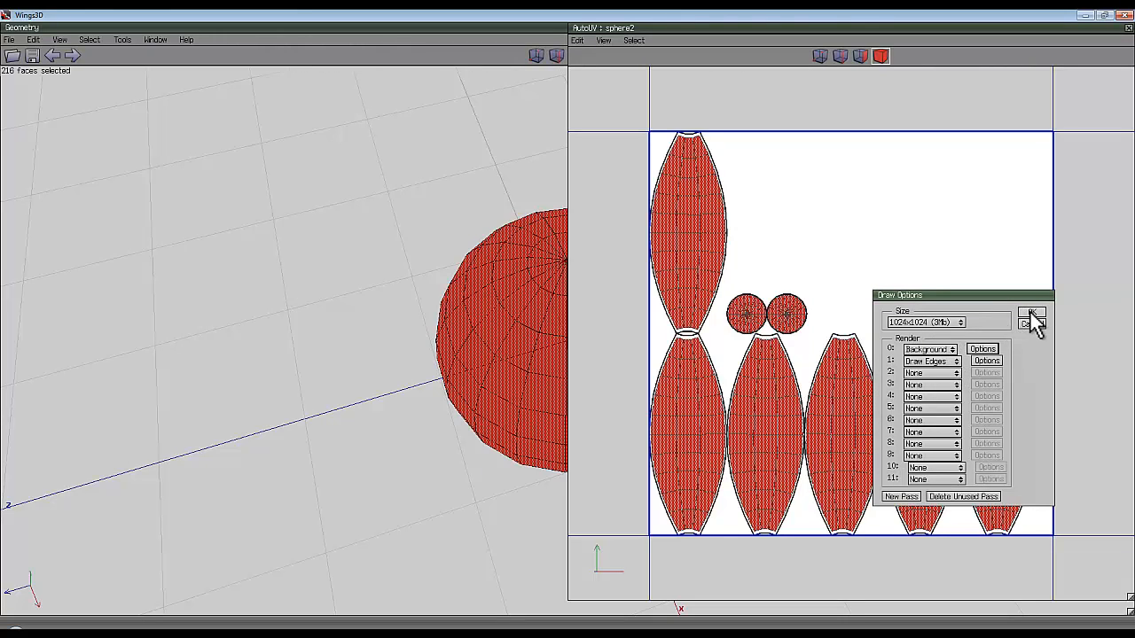
pyautogui.click(1023, 313)
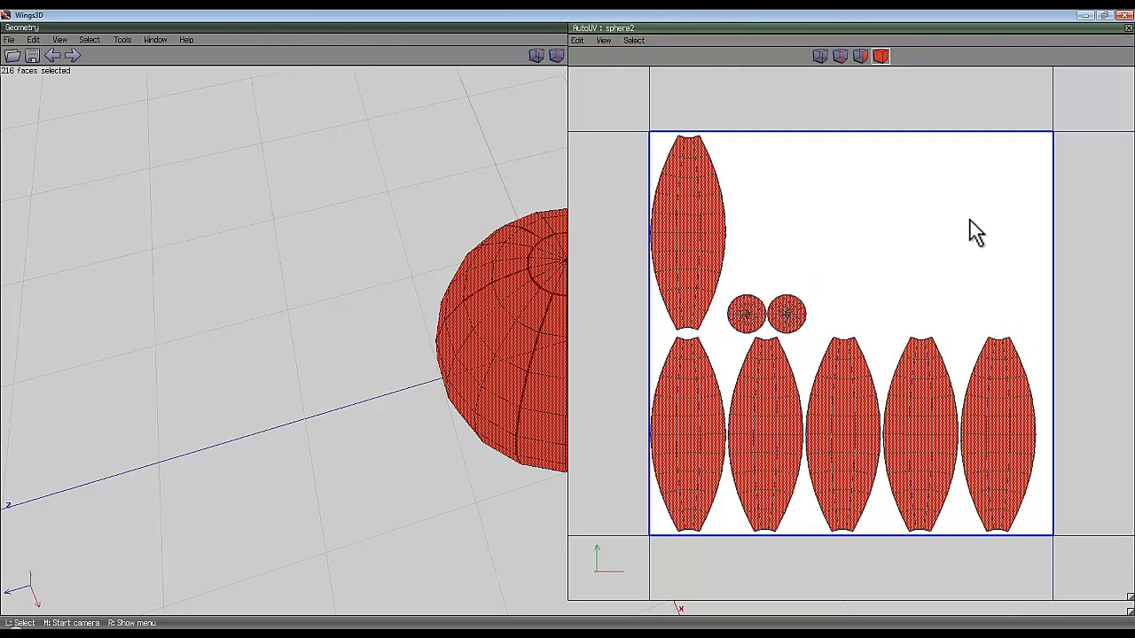
# Close the UV editor and make the sphere2_auv image external as sphere2_auv.bmp in the +grab this folder.
pyautogui.click(1128, 28)
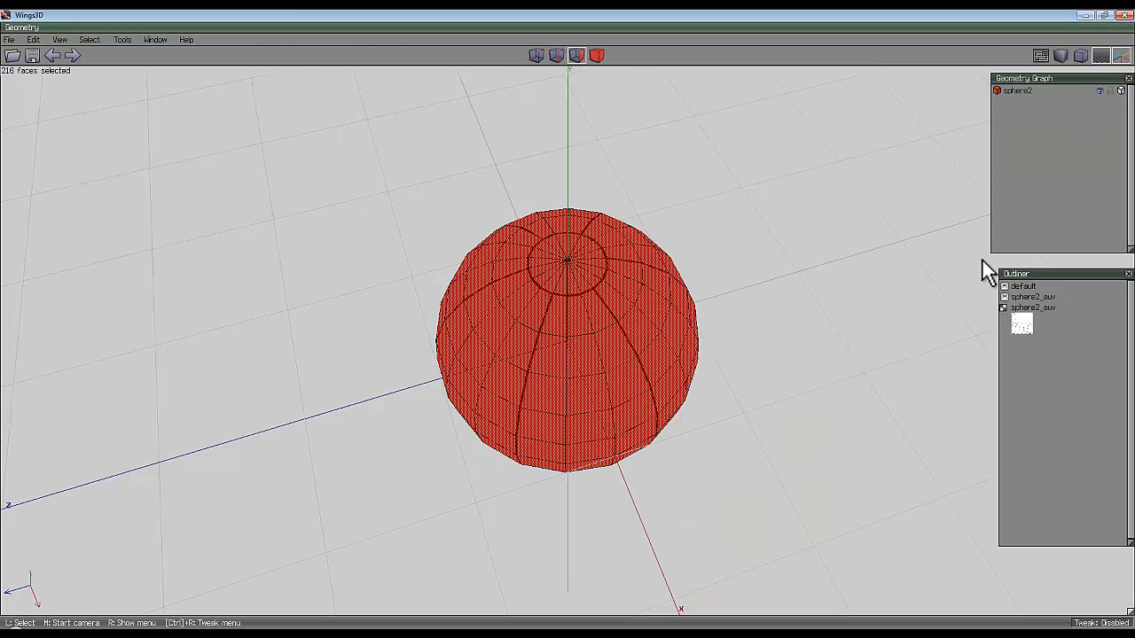
pyautogui.click(1034, 308)
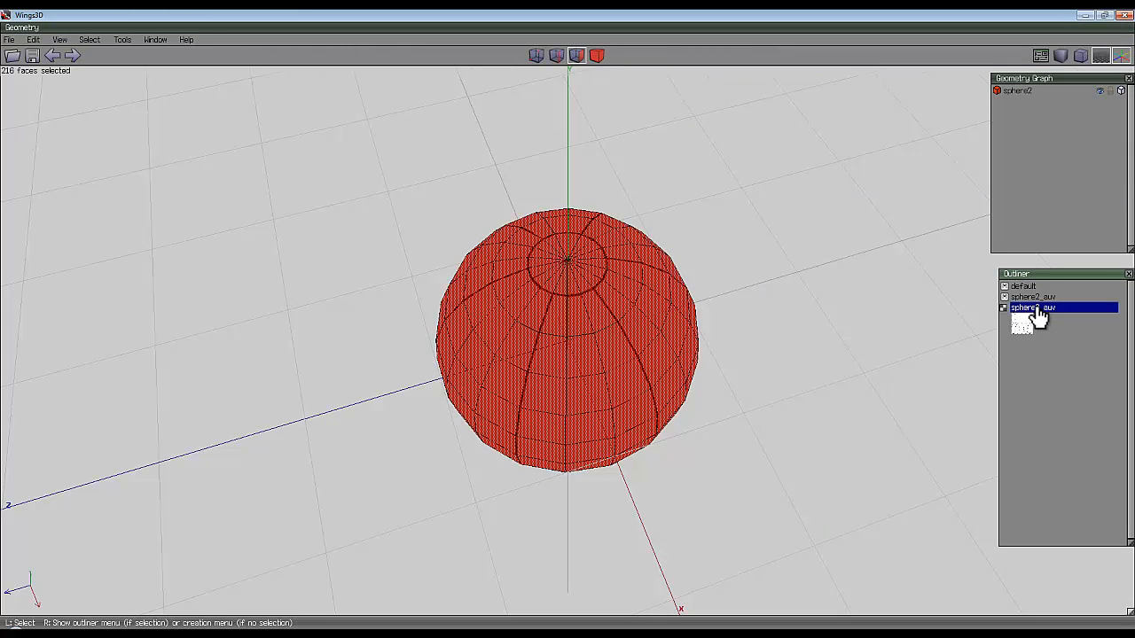
pyautogui.rightClick(1036, 309)
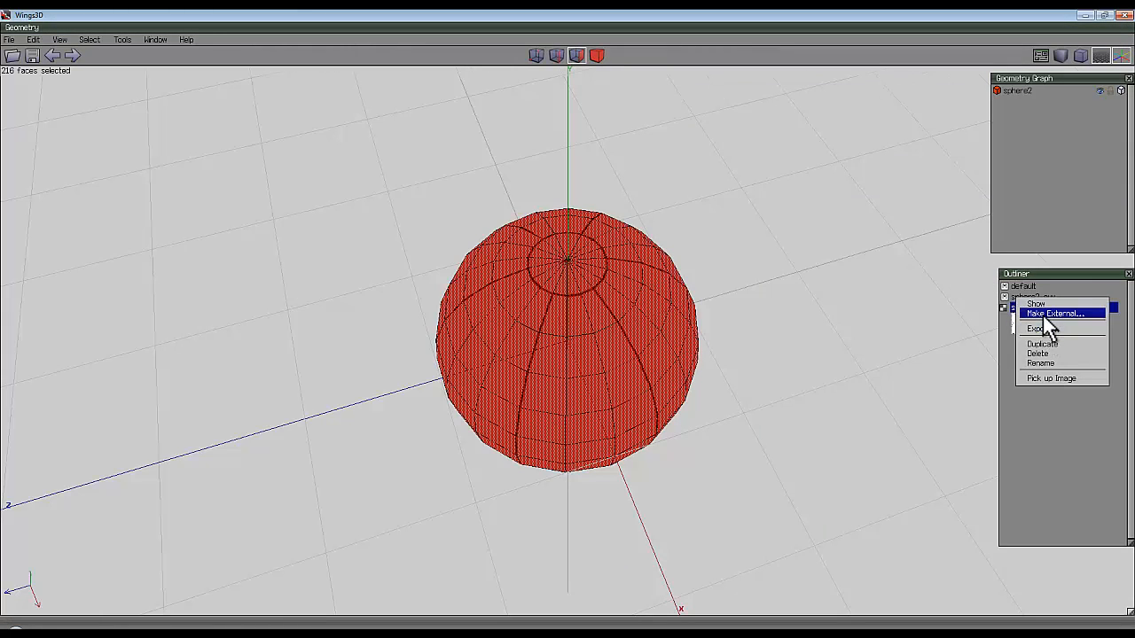
pyautogui.click(1044, 315)
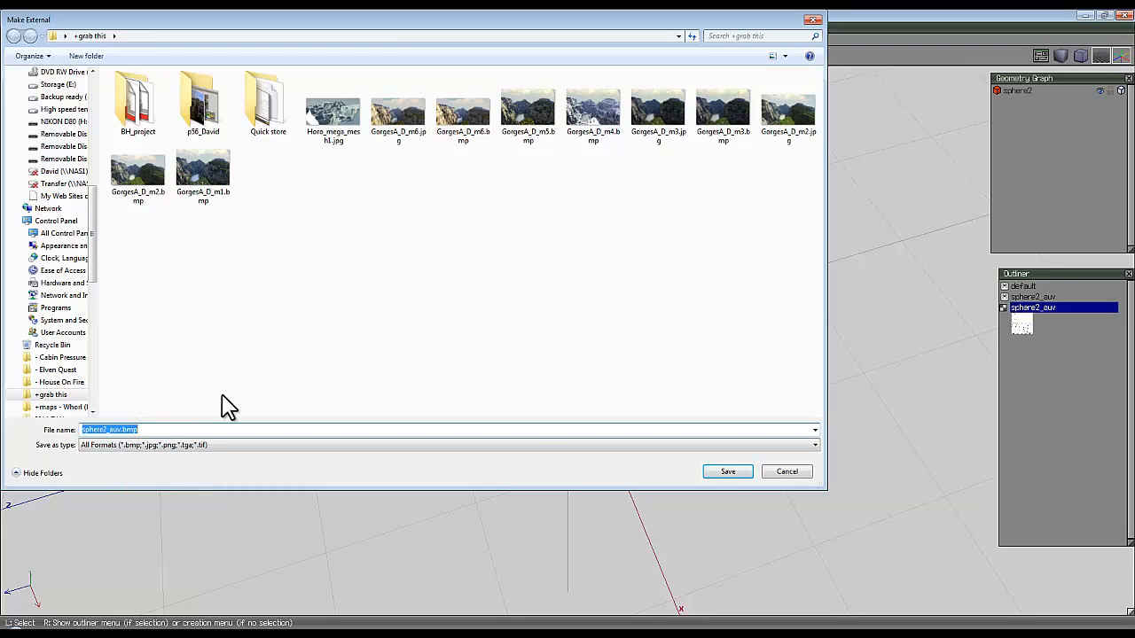
pyautogui.click(730, 473)
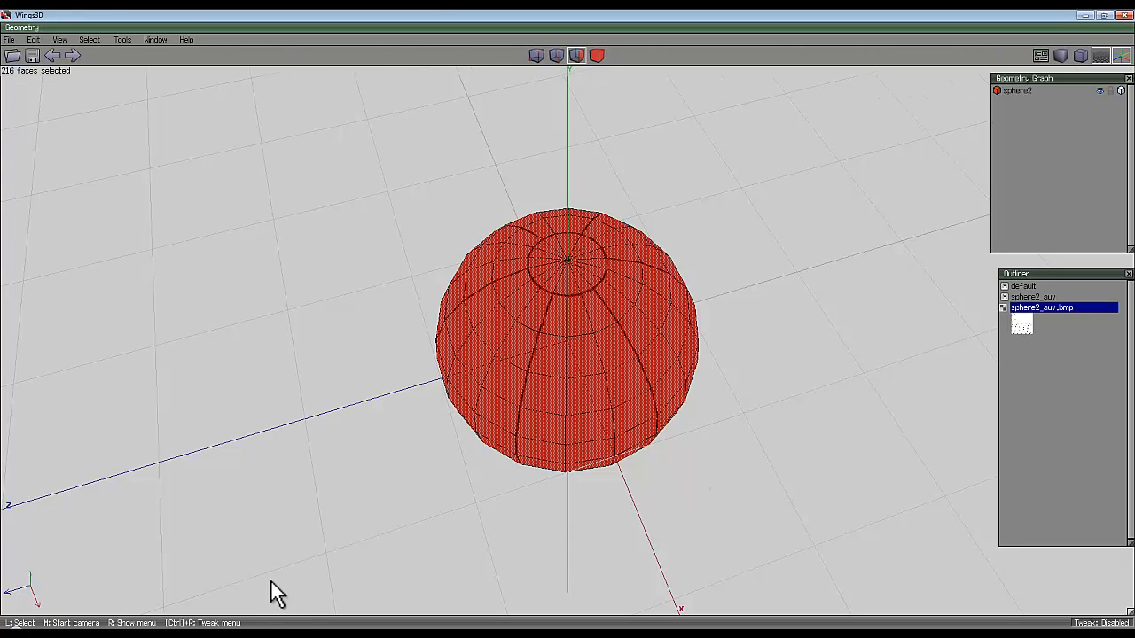
# Switch to Jasc Paint Shop Pro, open sphere2_auv.bmp, and examine the panel and end-cap outlines for gaps.
pyautogui.click(274, 614)
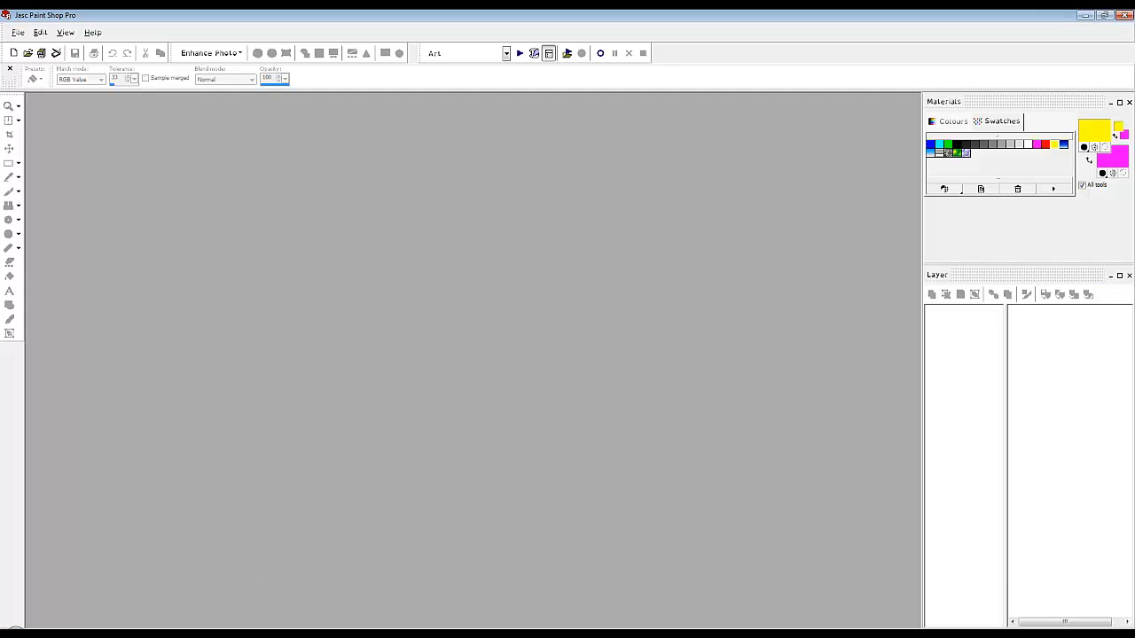
pyautogui.moveTo(529, 321); pyautogui.dragTo(529, 322)
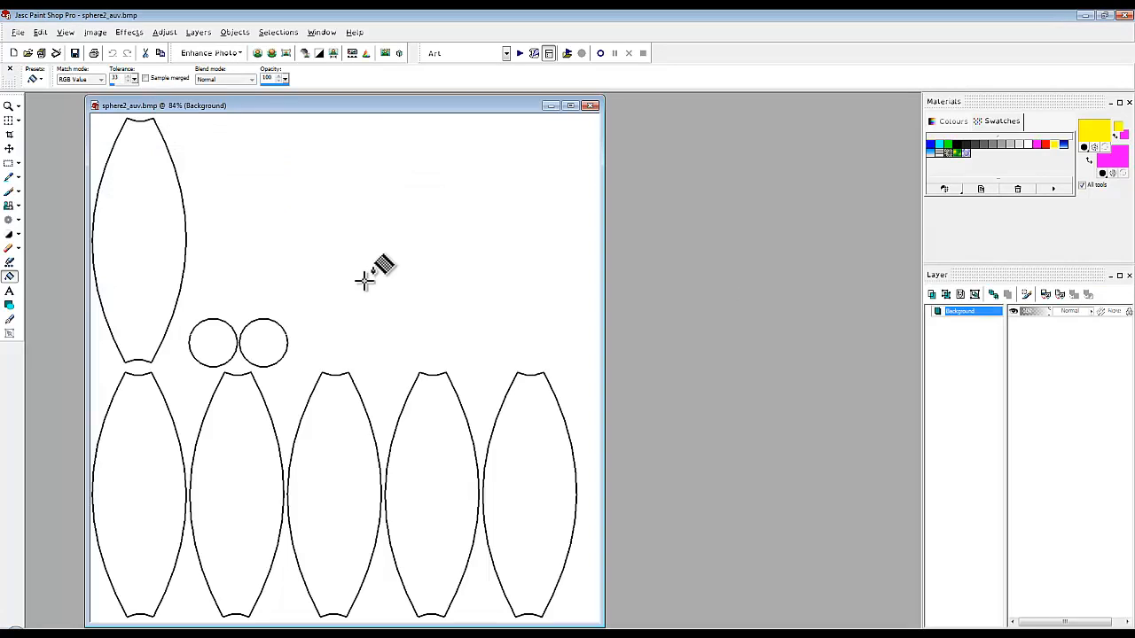
pyautogui.scroll(4, 296, 380)
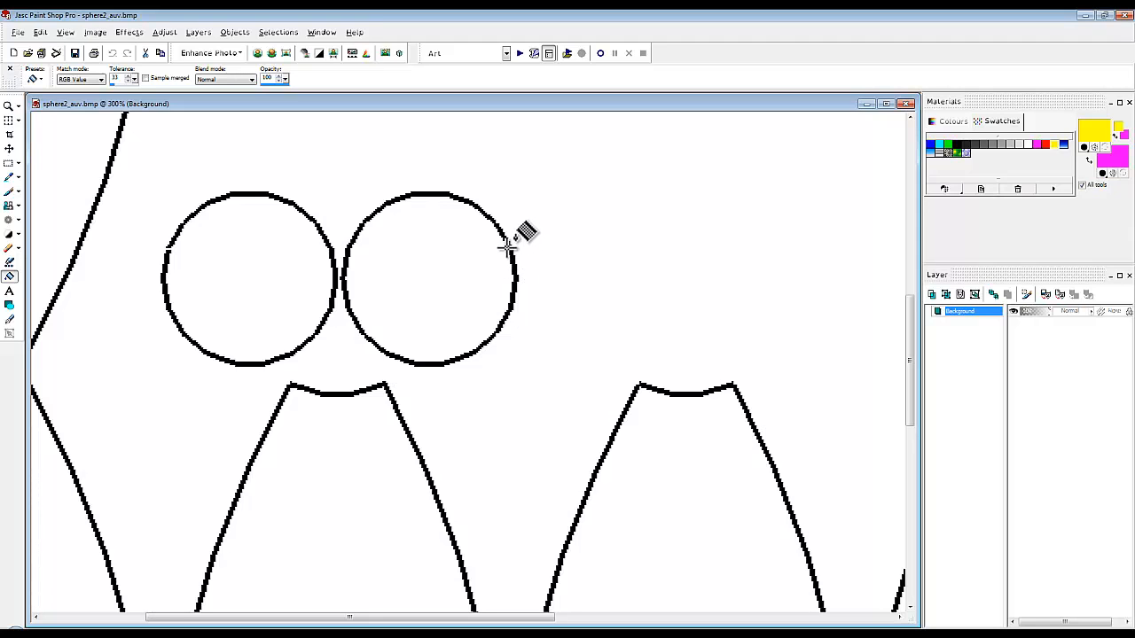
pyautogui.scroll(-5, 299, 367)
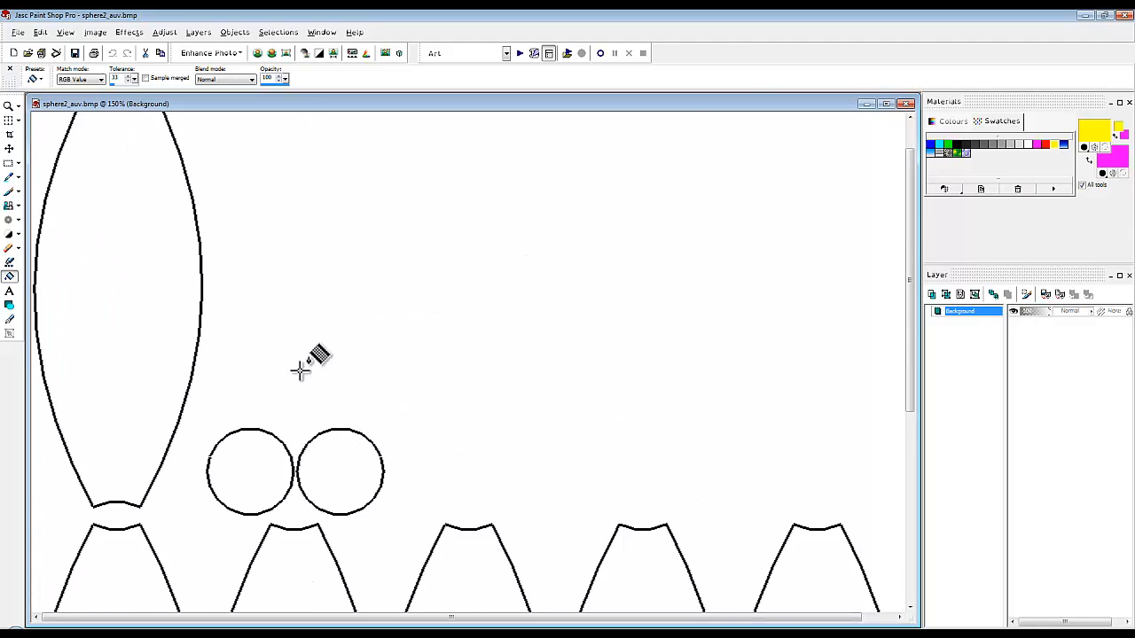
pyautogui.scroll(2, 375, 603)
pyautogui.scroll(1, 482, 595)
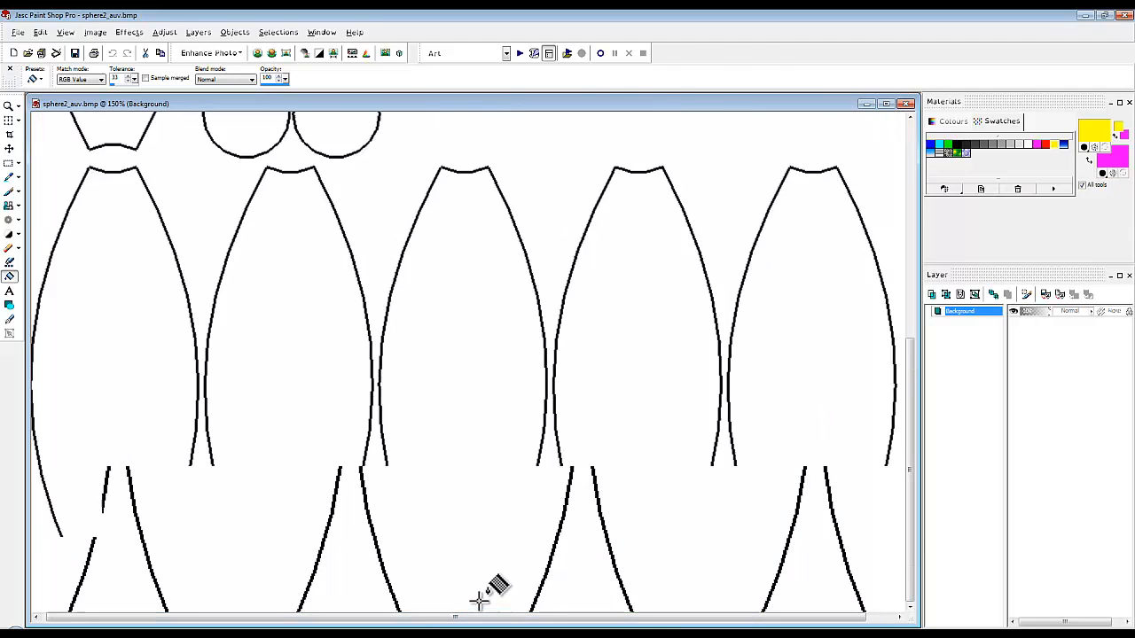
pyautogui.scroll(-2, 558, 595)
pyautogui.scroll(2, 280, 337)
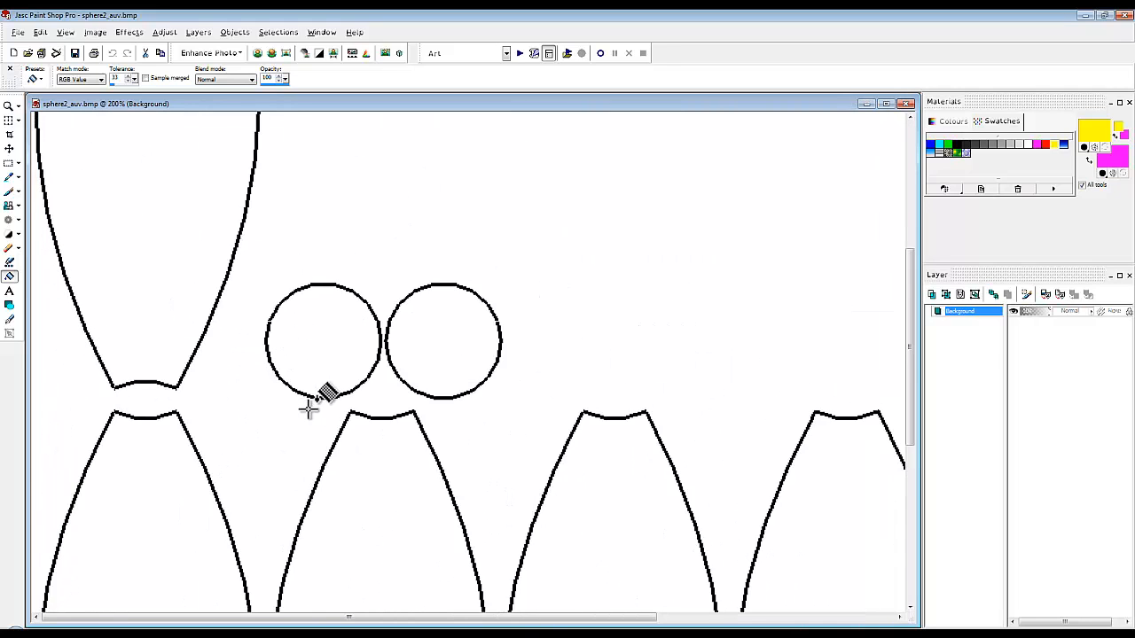
pyautogui.scroll(2, 311, 286)
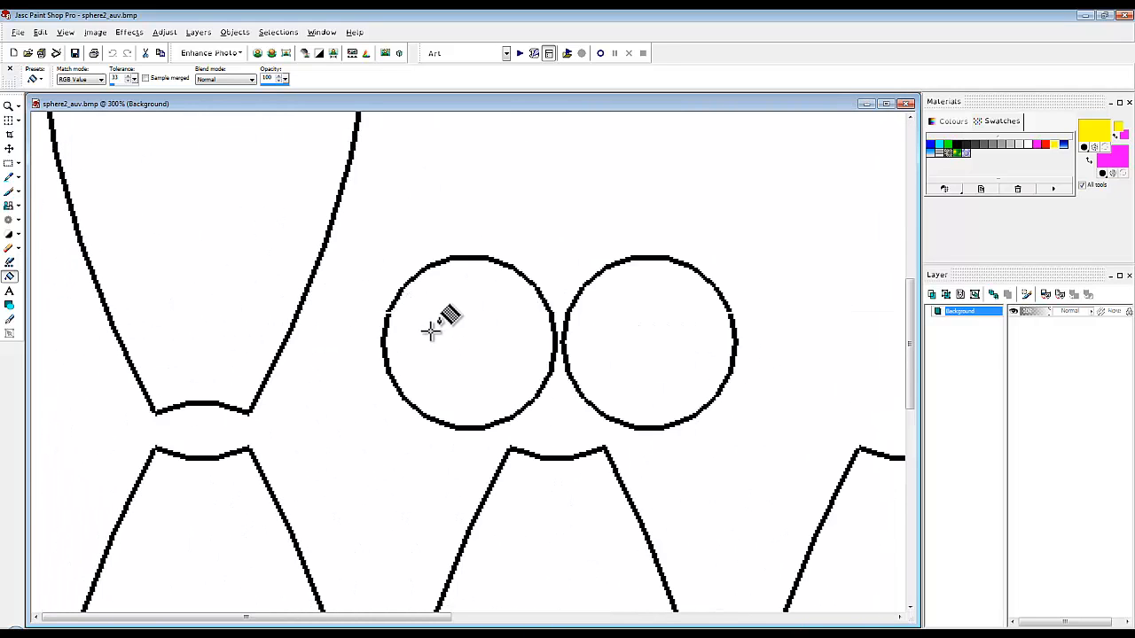
# Close the small breaks in both end-cap circle outlines with black dabs from the size 5 paint brush.
pyautogui.click(427, 326)
pyautogui.hotkey('ctrl', 'z')
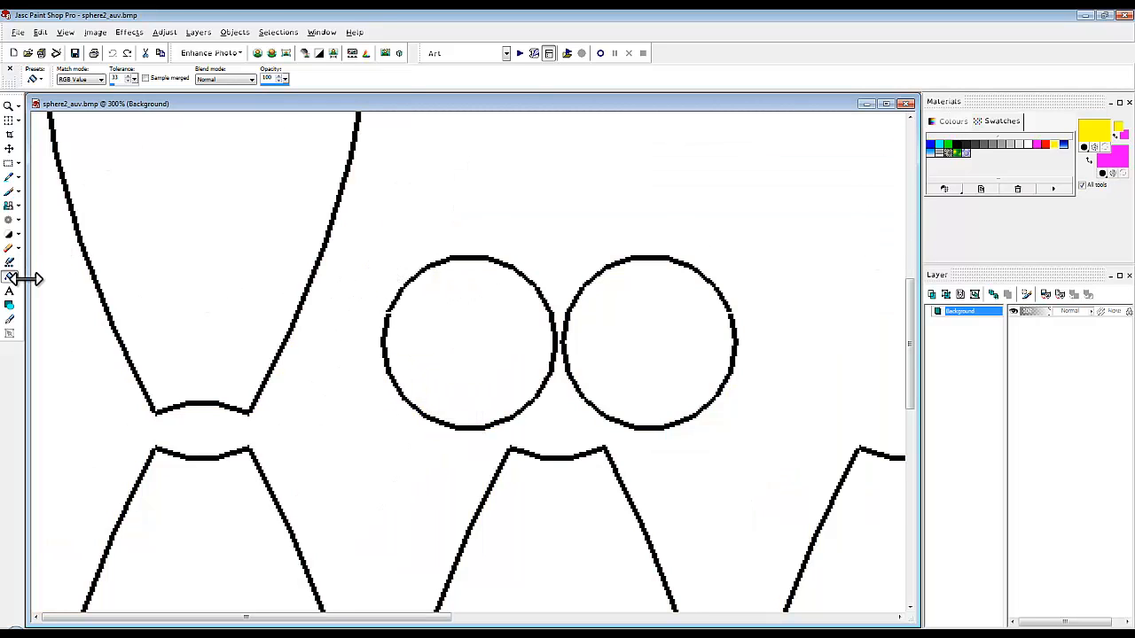
pyautogui.click(11, 192)
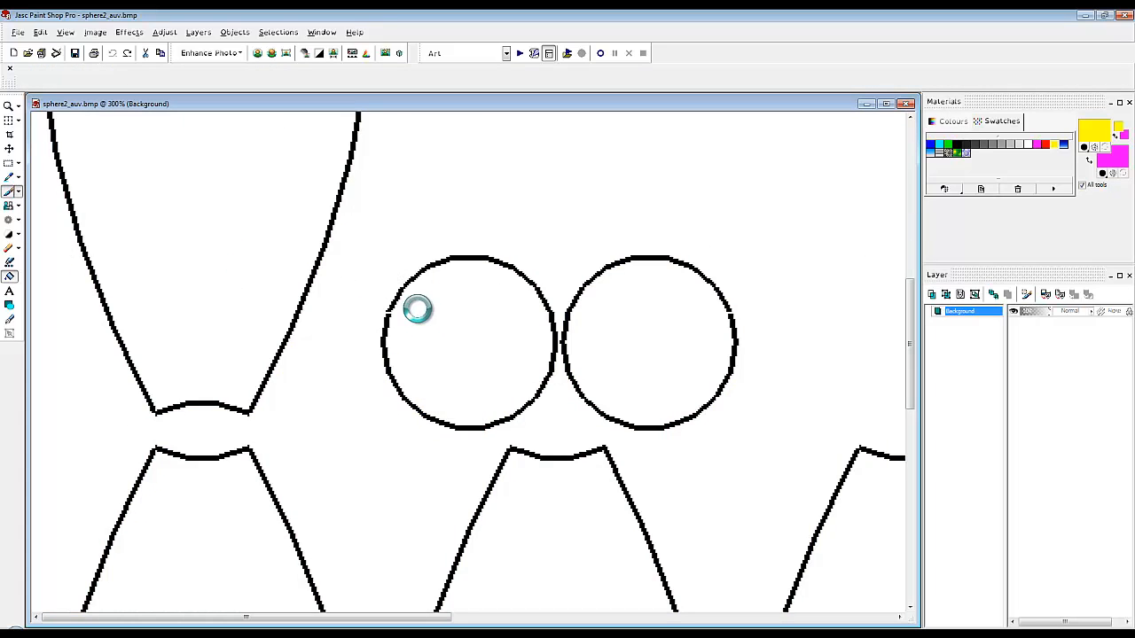
pyautogui.scroll(1, 393, 318)
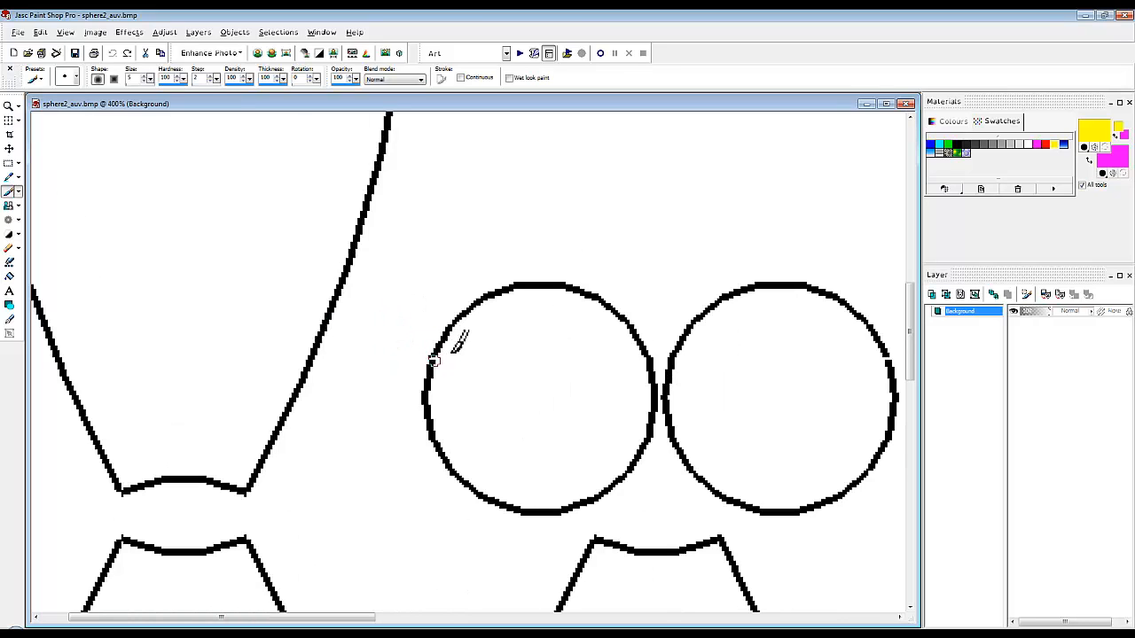
pyautogui.click(957, 144)
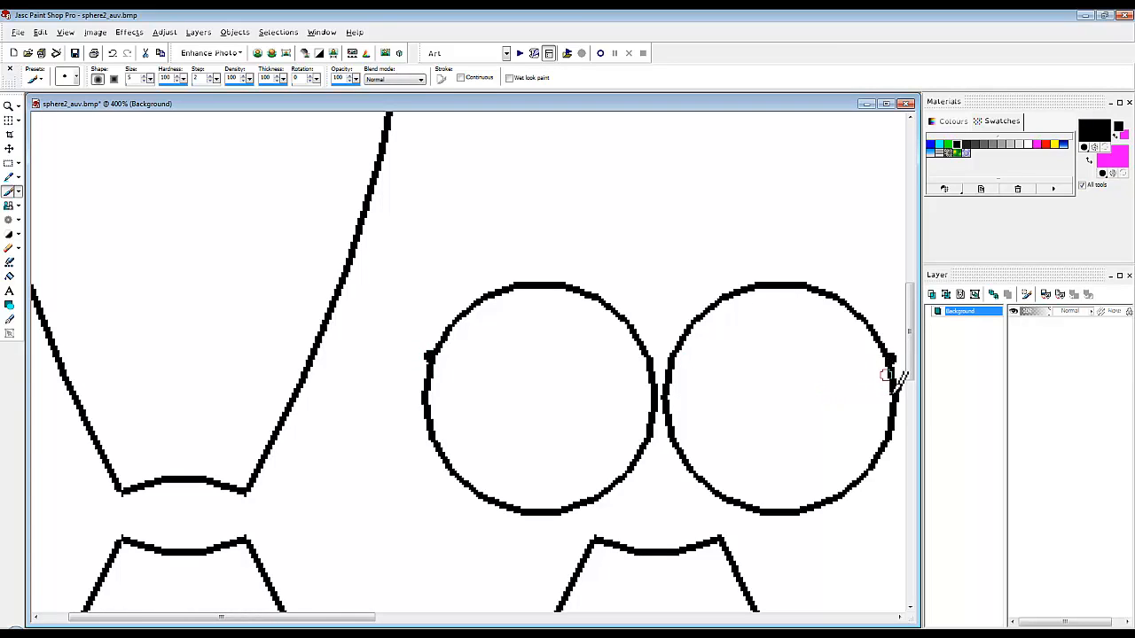
# Flood fill all six ball panels and both end-cap circles with black.
pyautogui.scroll(-6, 891, 376)
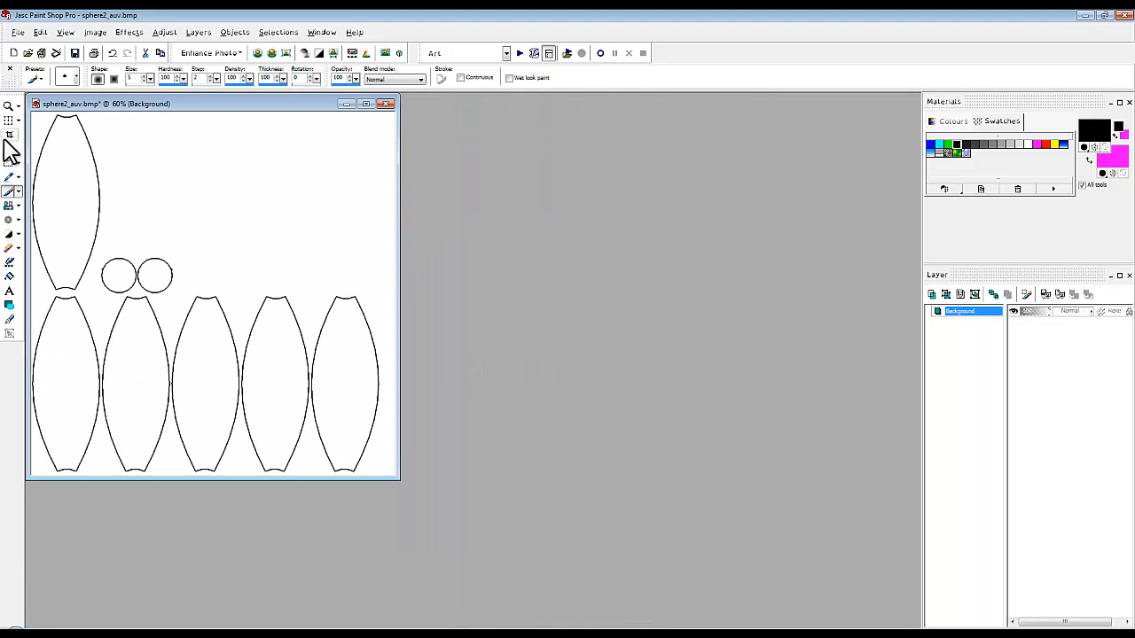
pyautogui.click(10, 277)
pyautogui.click(67, 232)
pyautogui.click(62, 364)
pyautogui.click(133, 385)
pyautogui.click(200, 392)
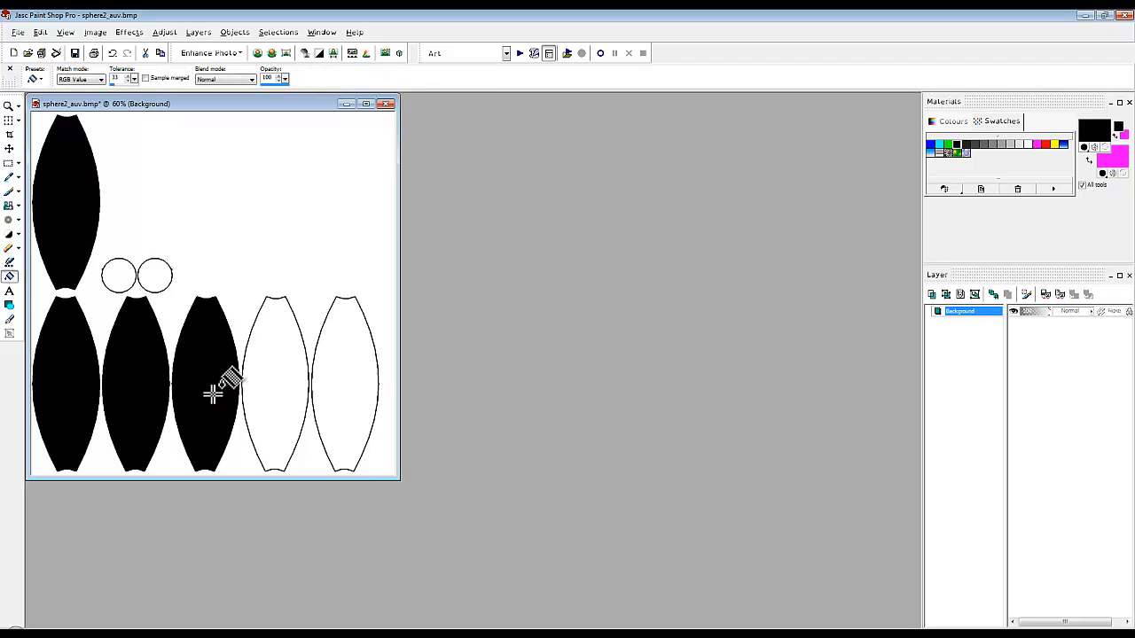
pyautogui.click(266, 406)
pyautogui.click(345, 407)
pyautogui.click(122, 276)
pyautogui.click(156, 276)
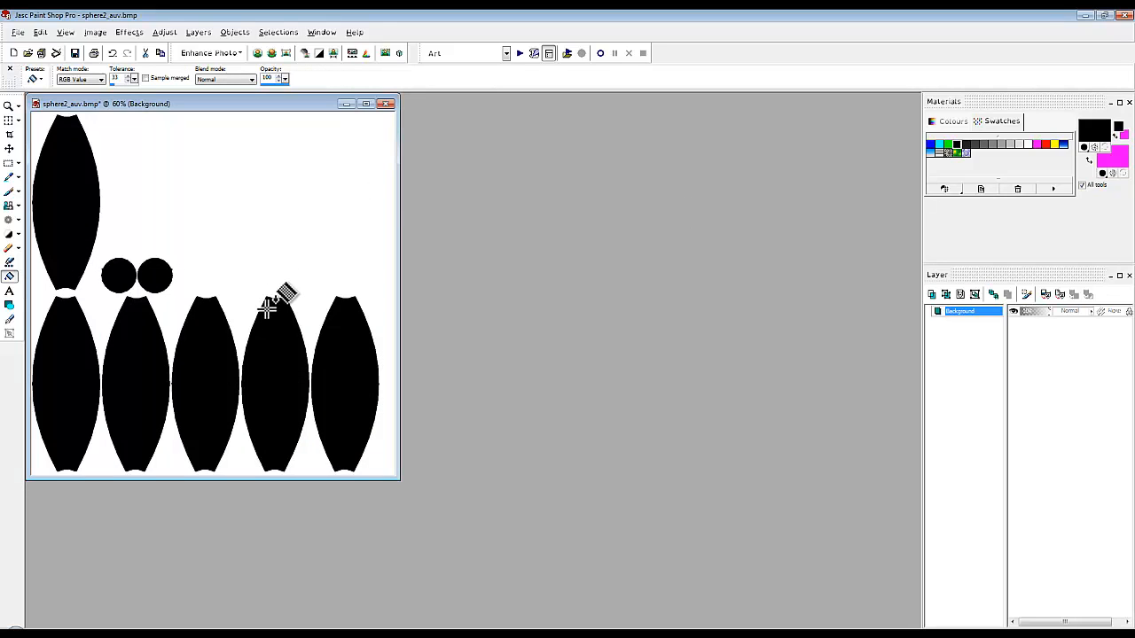
# Flood fill the upper panel with red and the panel directly below it with blue.
pyautogui.click(1045, 144)
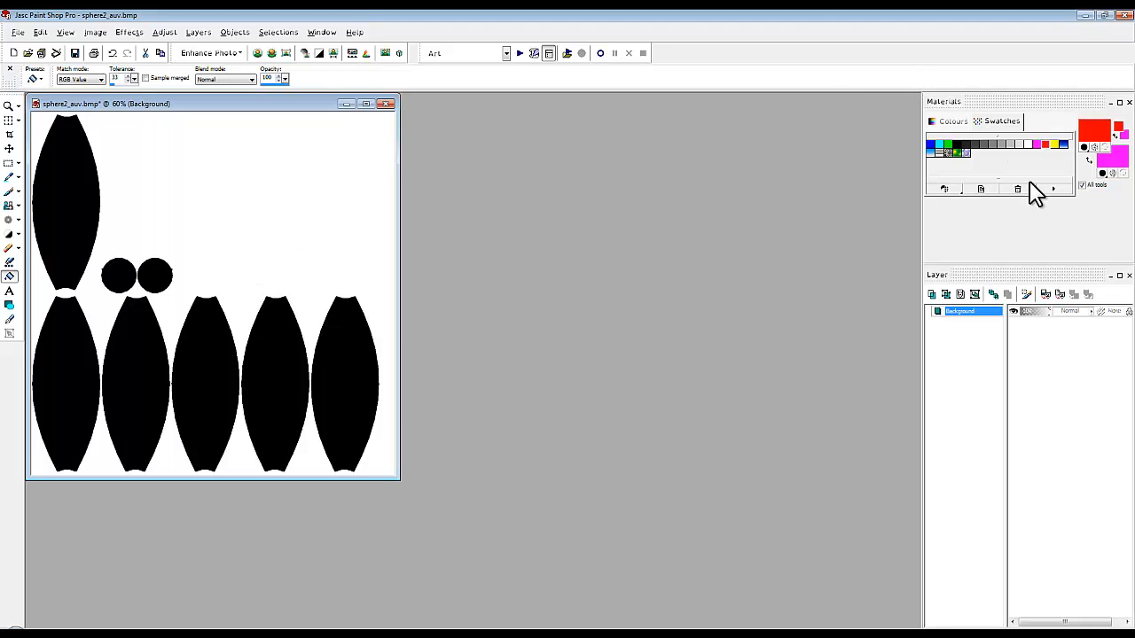
pyautogui.click(85, 224)
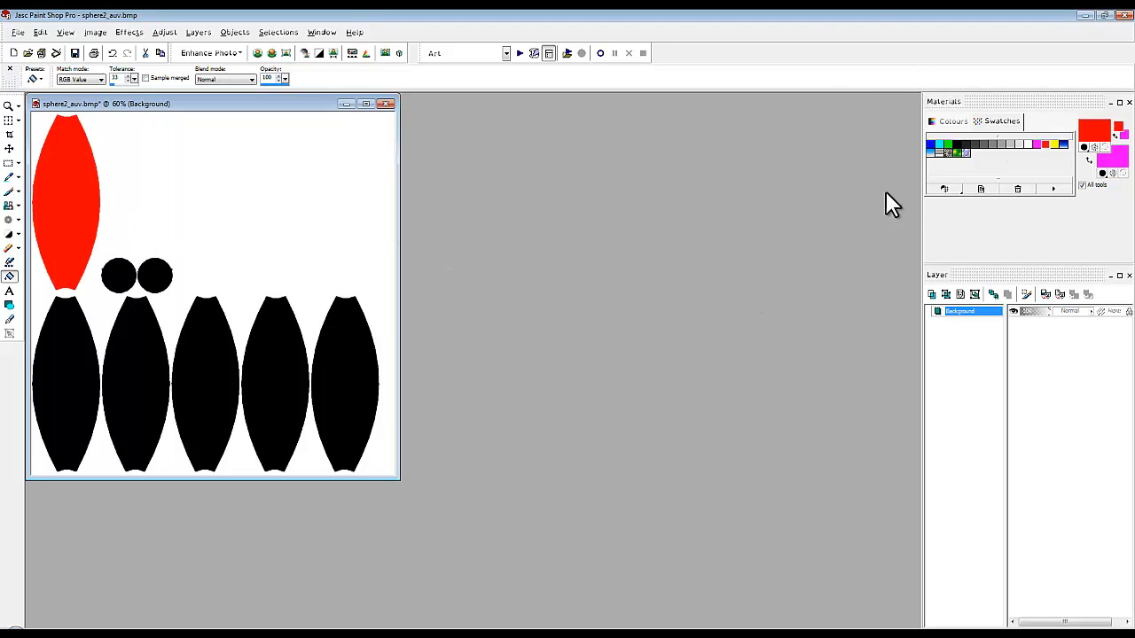
pyautogui.click(930, 144)
pyautogui.click(83, 416)
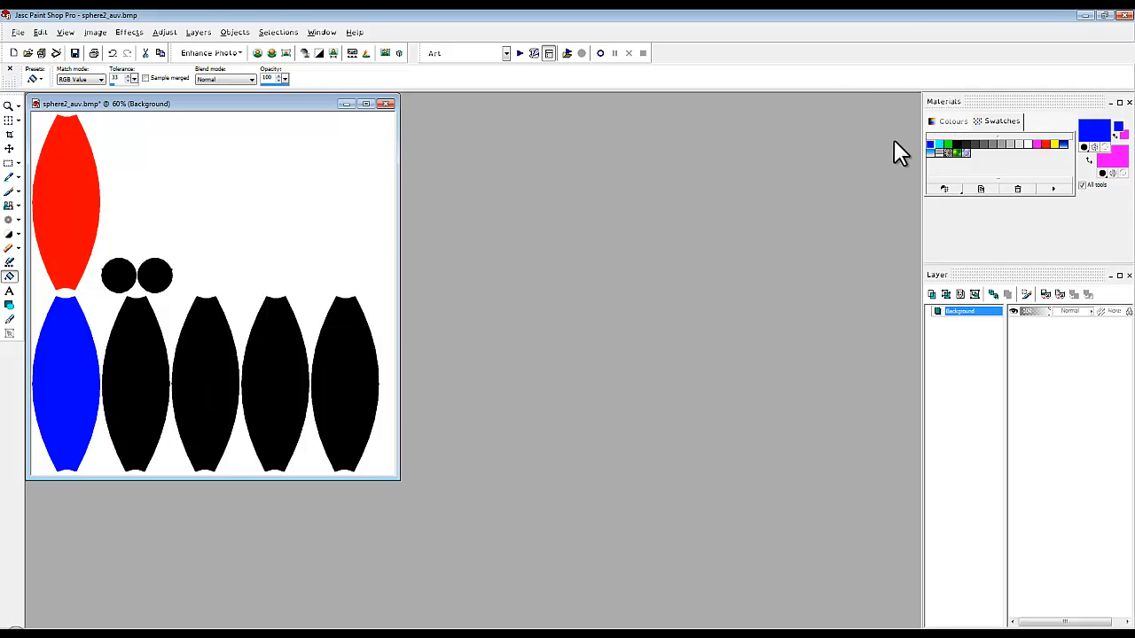
# Flood fill the four remaining black panels in the lower row with cyan, green, yellow and magenta, in that order.
pyautogui.click(940, 144)
pyautogui.click(157, 401)
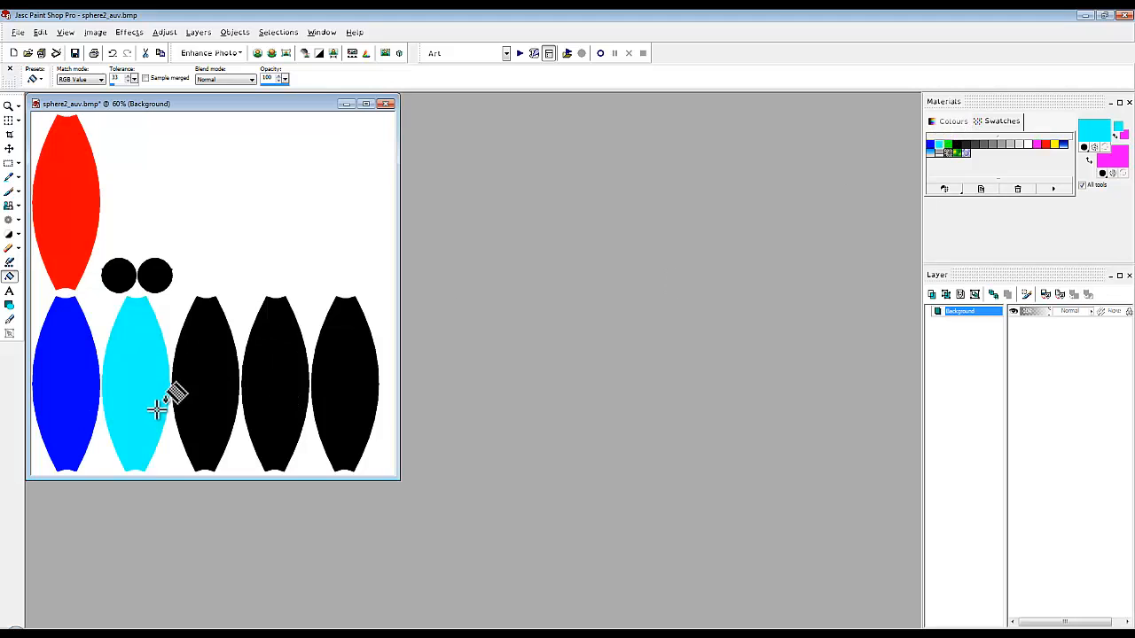
pyautogui.click(948, 143)
pyautogui.click(235, 367)
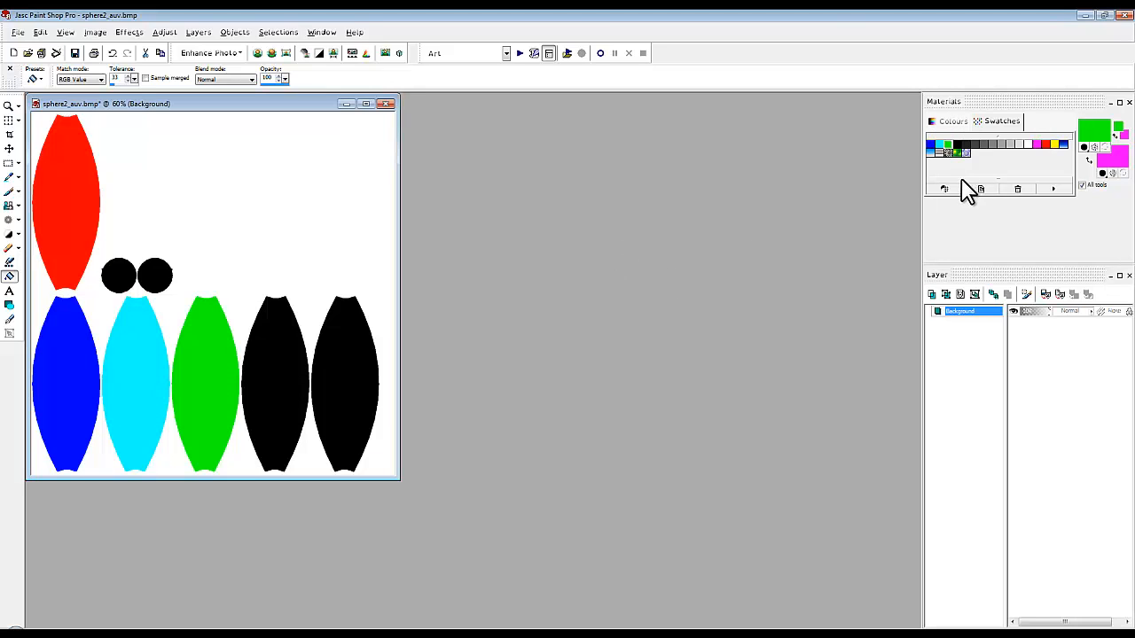
pyautogui.click(1055, 144)
pyautogui.click(293, 335)
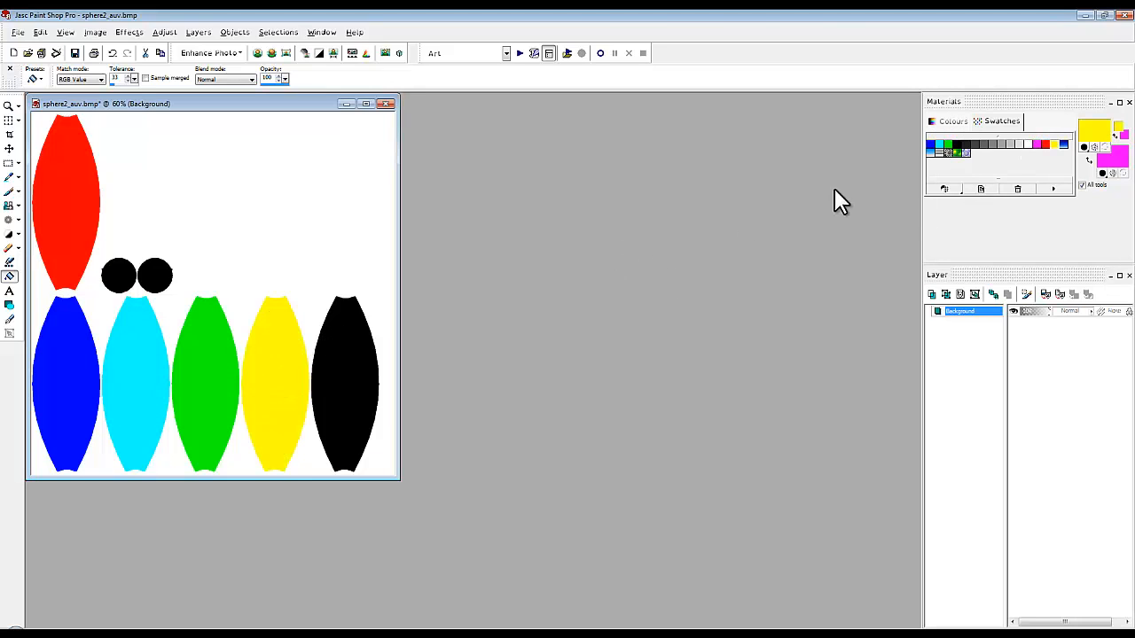
pyautogui.click(1037, 143)
pyautogui.click(334, 379)
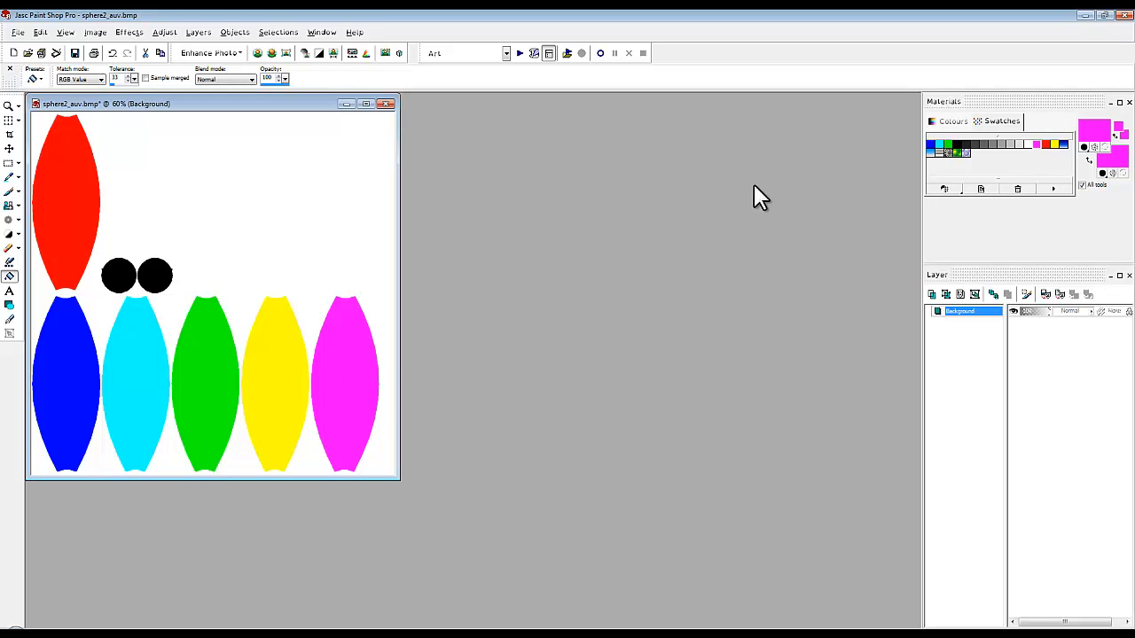
# Flood fill both end-cap circles with white and save the painted texture under its existing file name.
pyautogui.click(1019, 144)
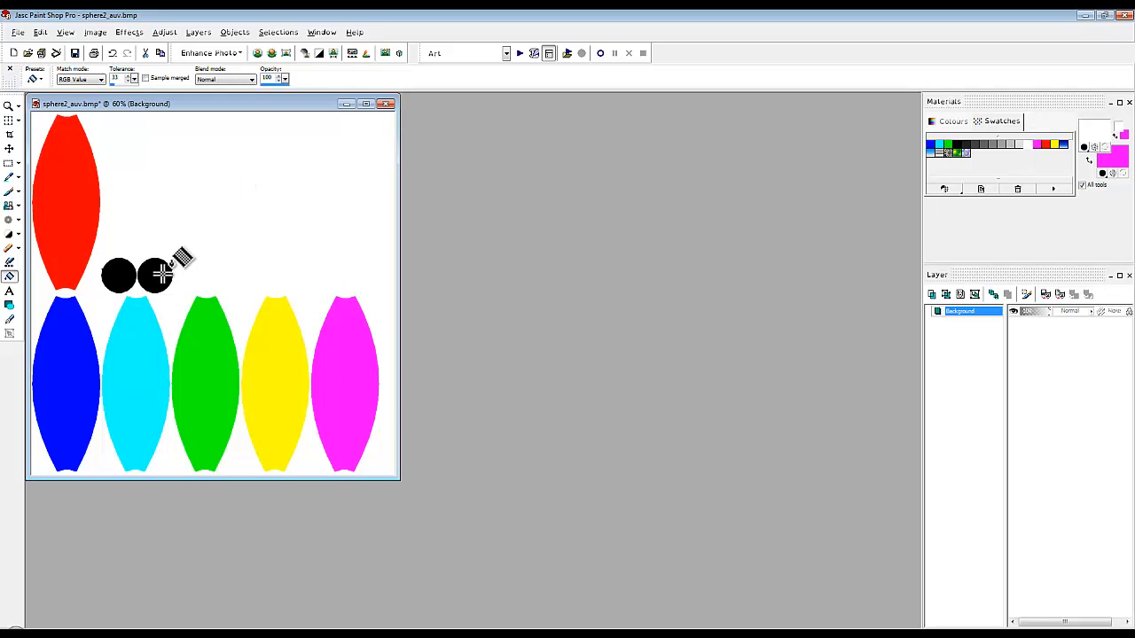
pyautogui.click(155, 275)
pyautogui.click(120, 275)
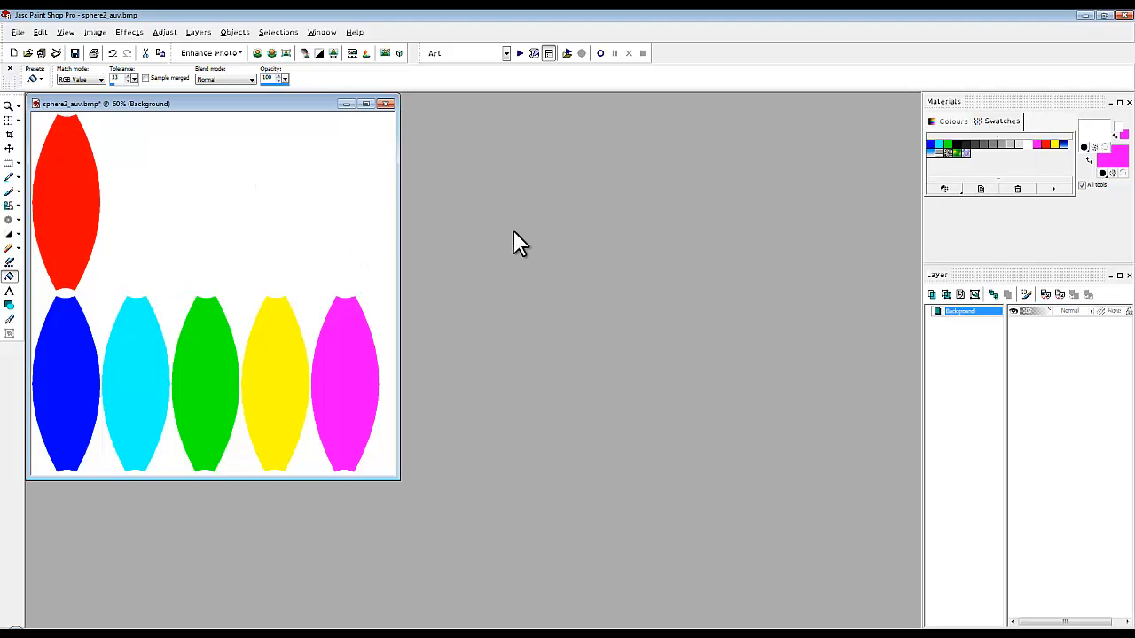
pyautogui.click(18, 32)
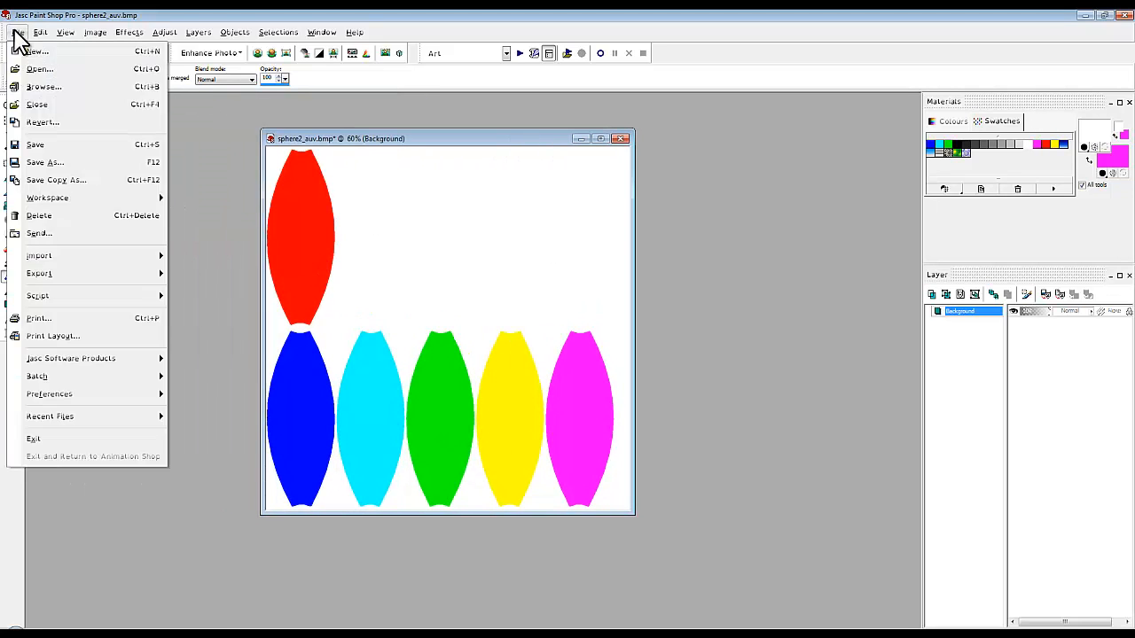
pyautogui.click(48, 146)
# Switch to Wings3D, refresh the sphere2_auv.bmp image from the saved file, and clear the face selection on the sphere.
pyautogui.click(393, 633)
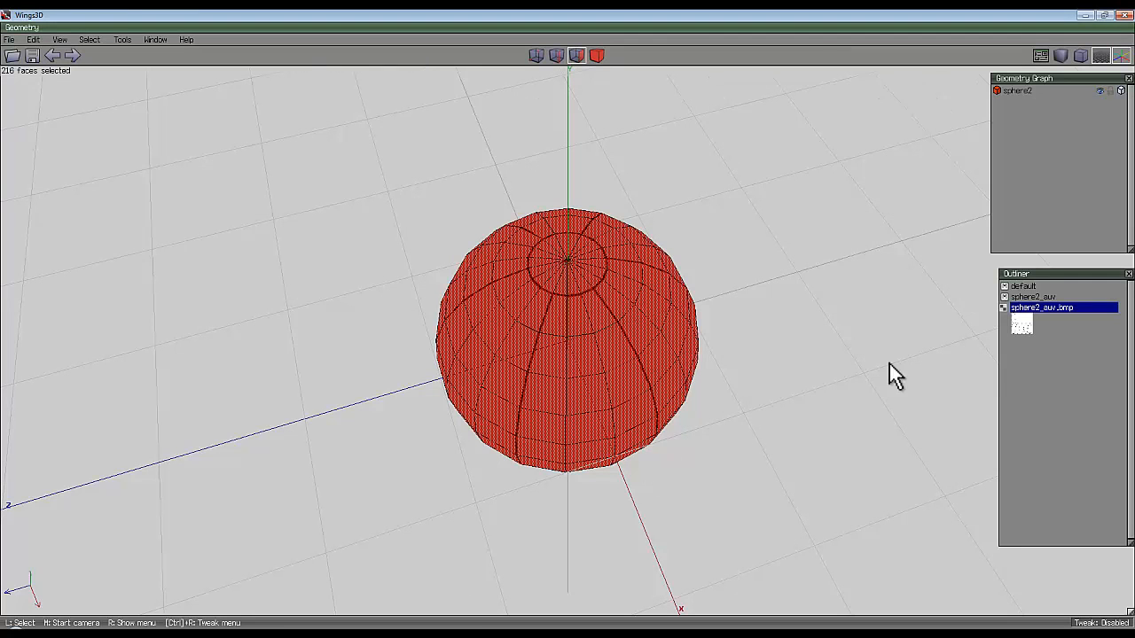
pyautogui.rightClick(1073, 317)
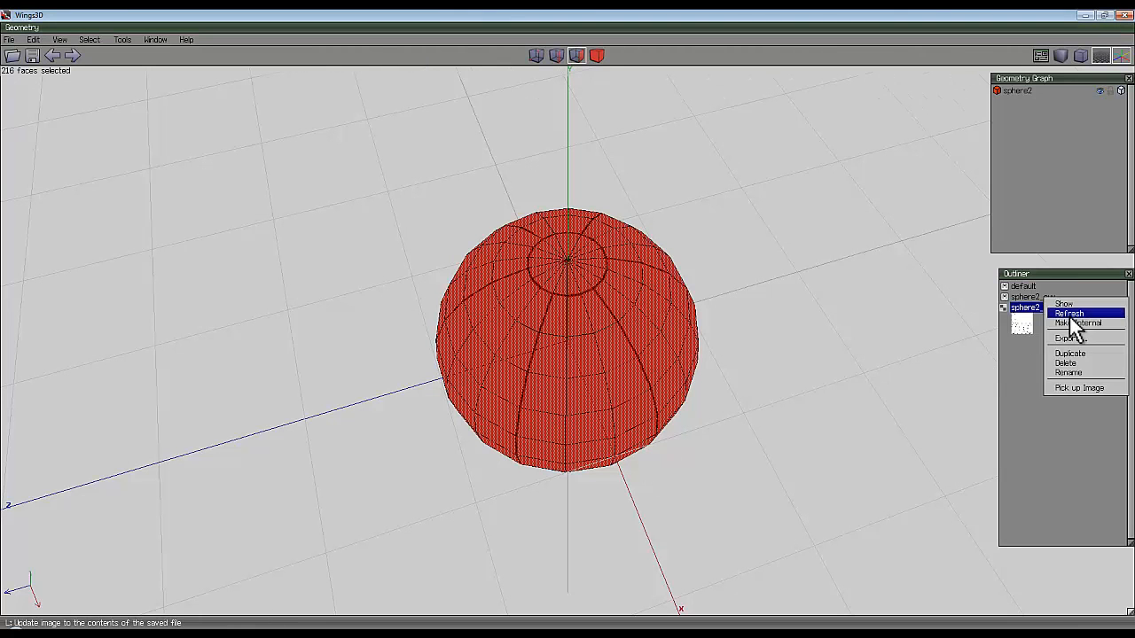
pyautogui.click(1071, 319)
pyautogui.middleClick(572, 340)
pyautogui.click(568, 328)
pyautogui.press('space')
pyautogui.middleClick(569, 329)
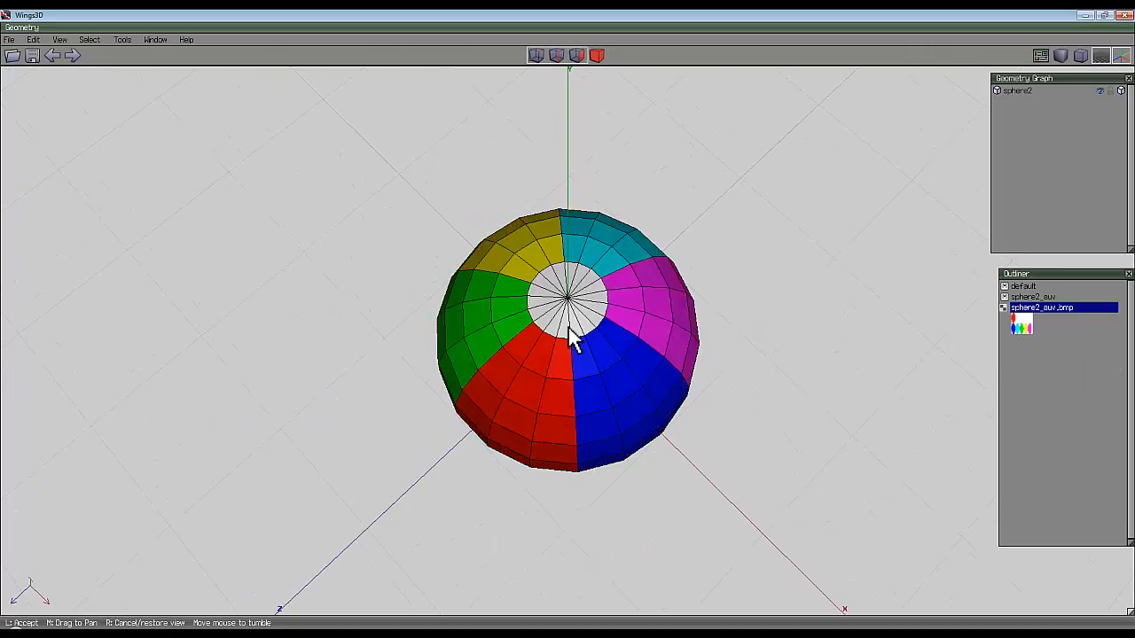
pyautogui.click(570, 329)
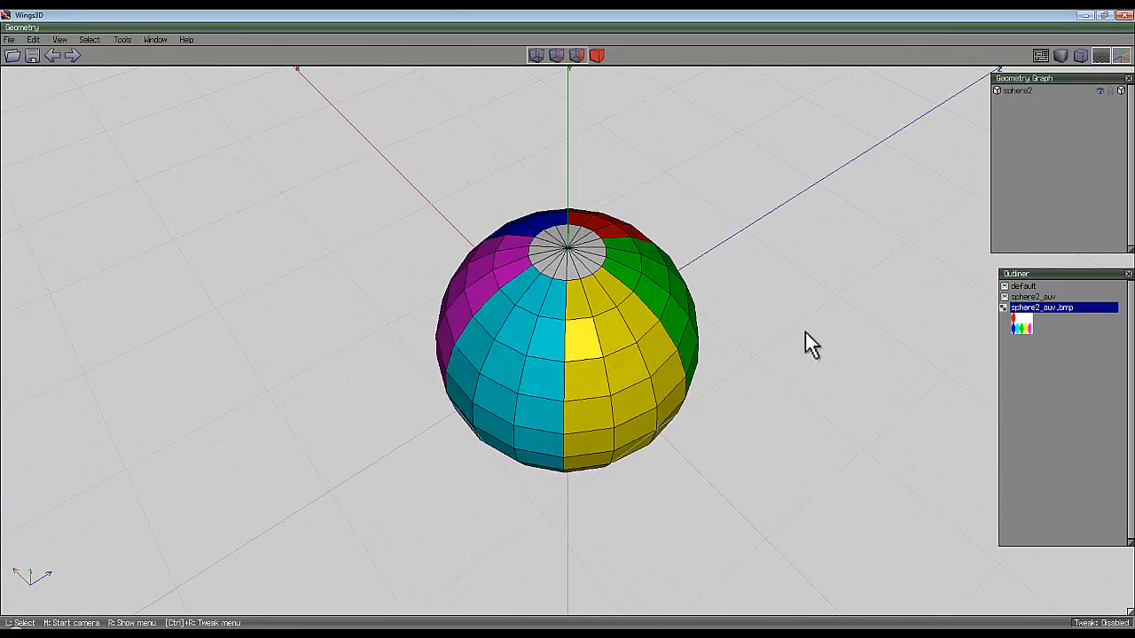
pyautogui.middleClick(787, 325)
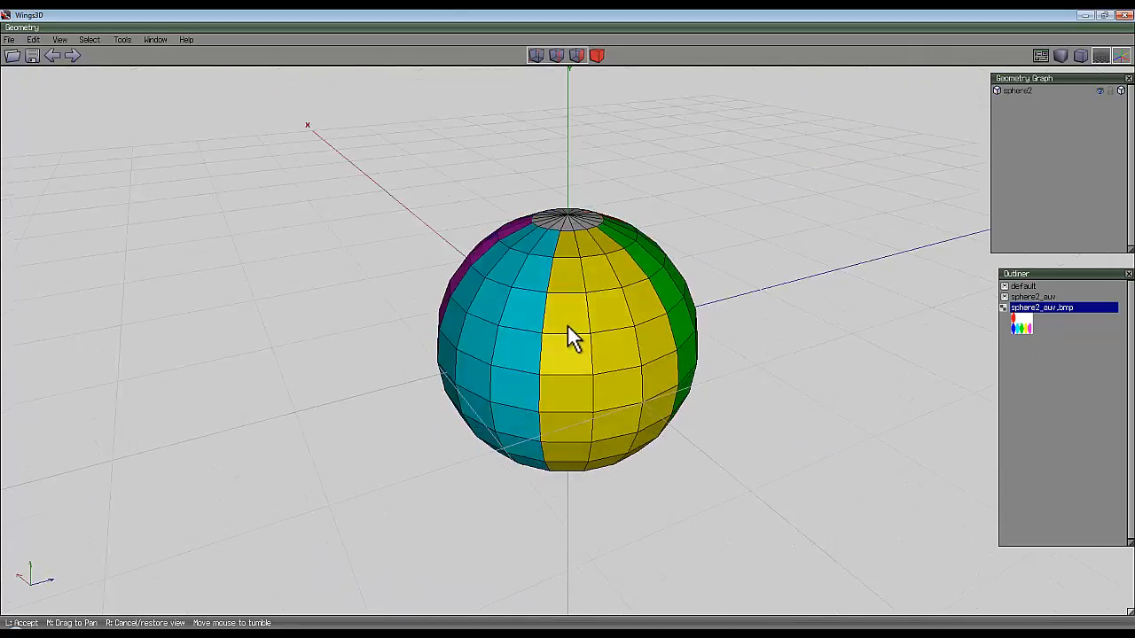
pyautogui.click(568, 327)
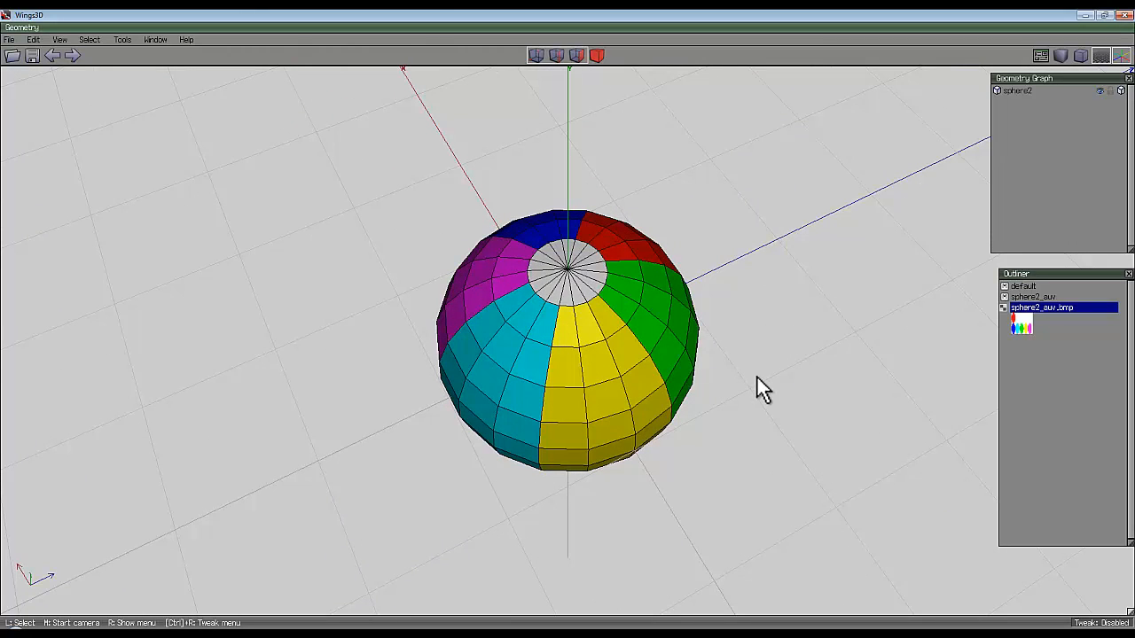
pyautogui.click(568, 328)
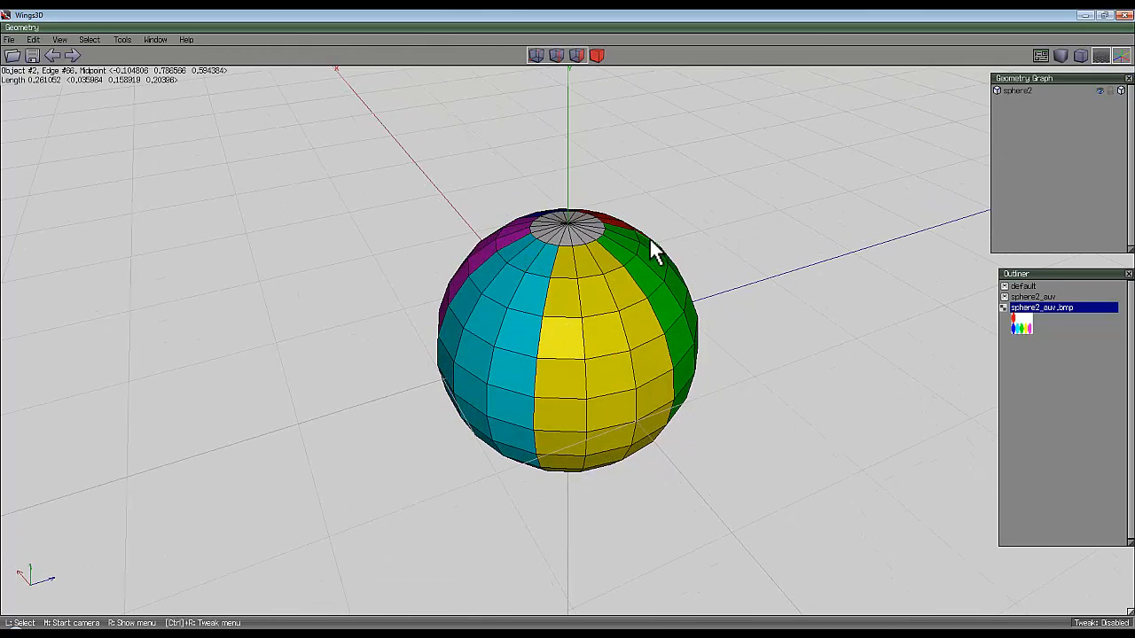
# Try a Doo Sabin subdivision on the whole sphere and check how the texture holds up.
pyautogui.click(596, 55)
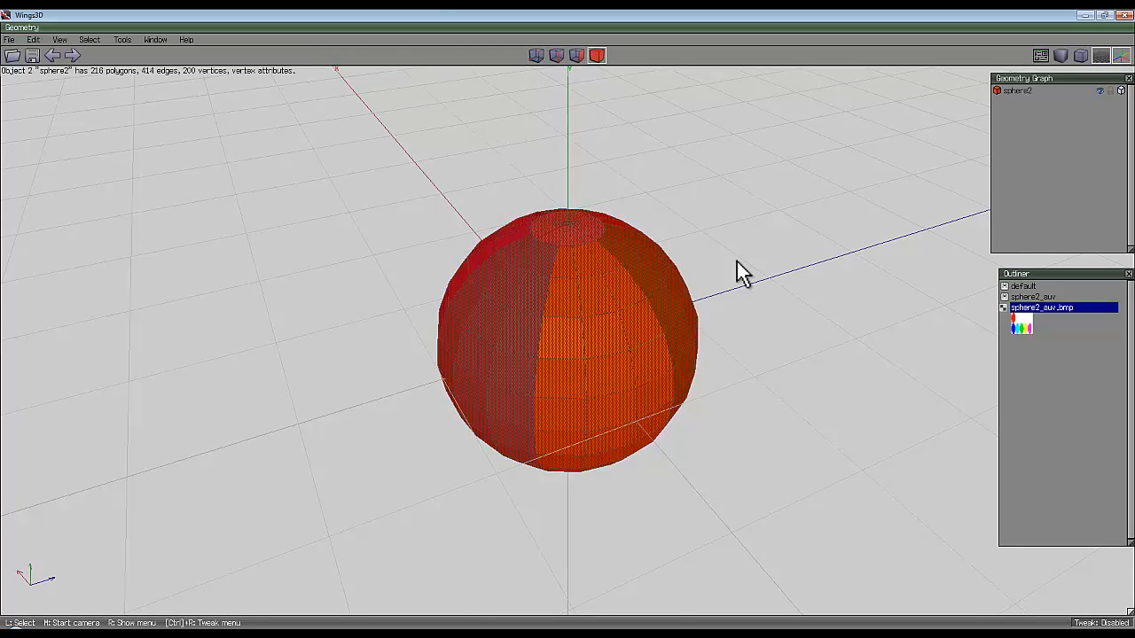
pyautogui.rightClick(736, 150)
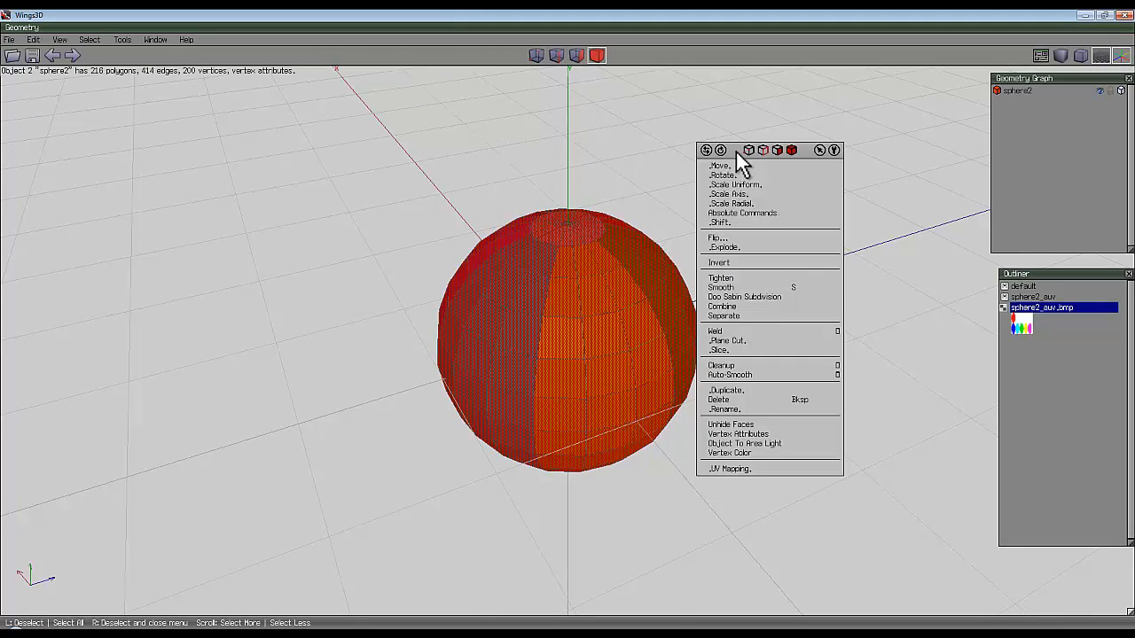
pyautogui.click(769, 297)
pyautogui.middleClick(767, 294)
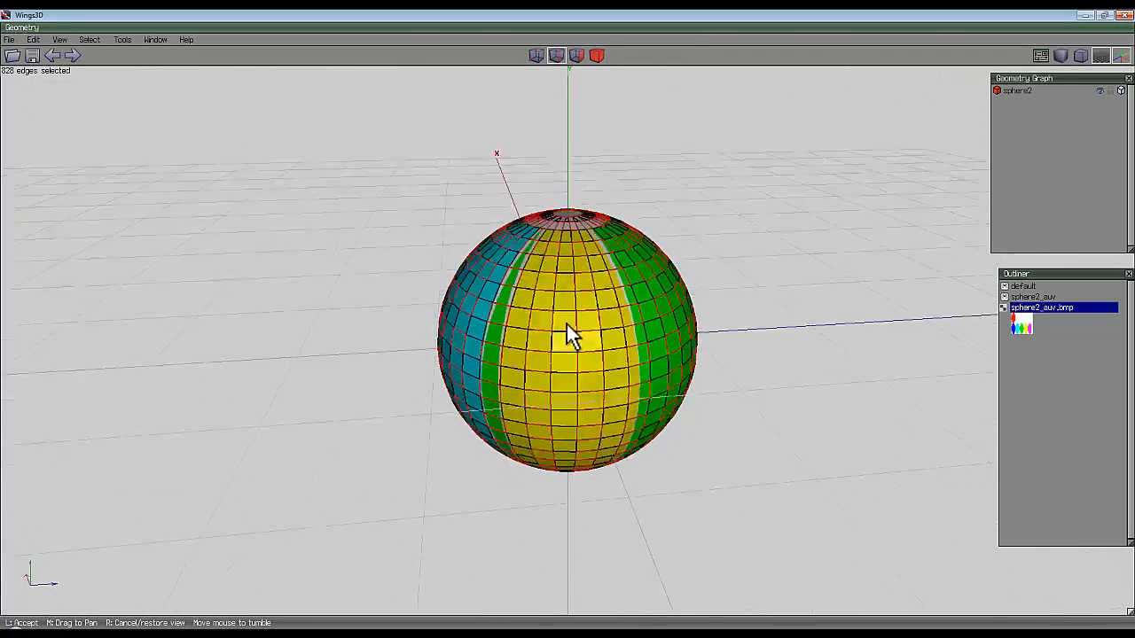
pyautogui.click(502, 422)
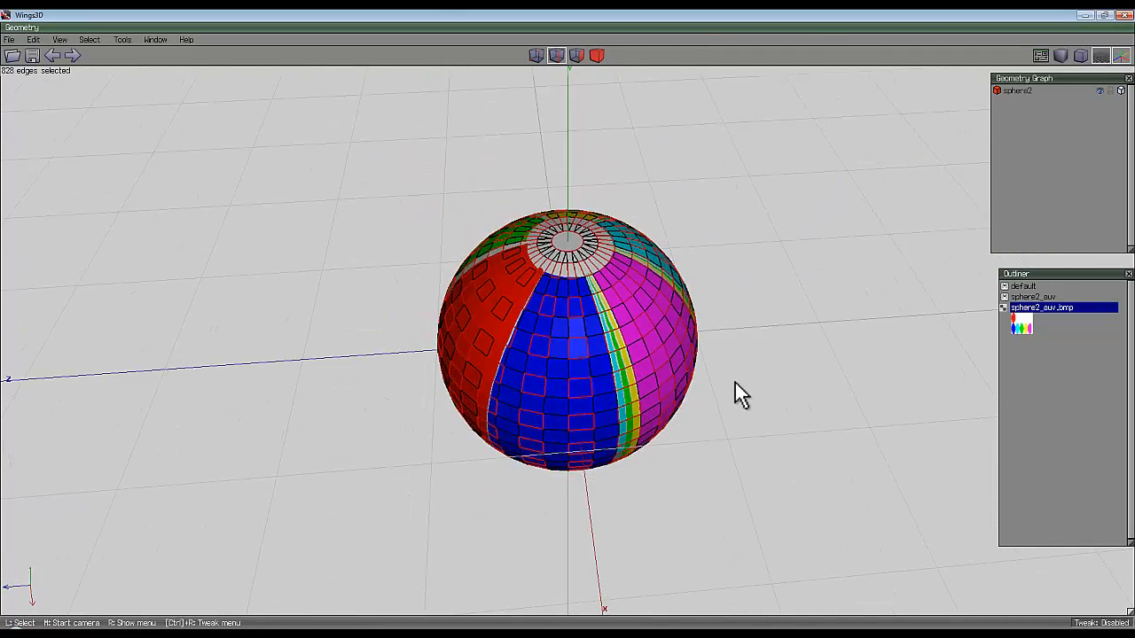
# Smooth the whole sphere once and check the panel colours on the denser mesh.
pyautogui.press('b')
pyautogui.rightClick(634, 166)
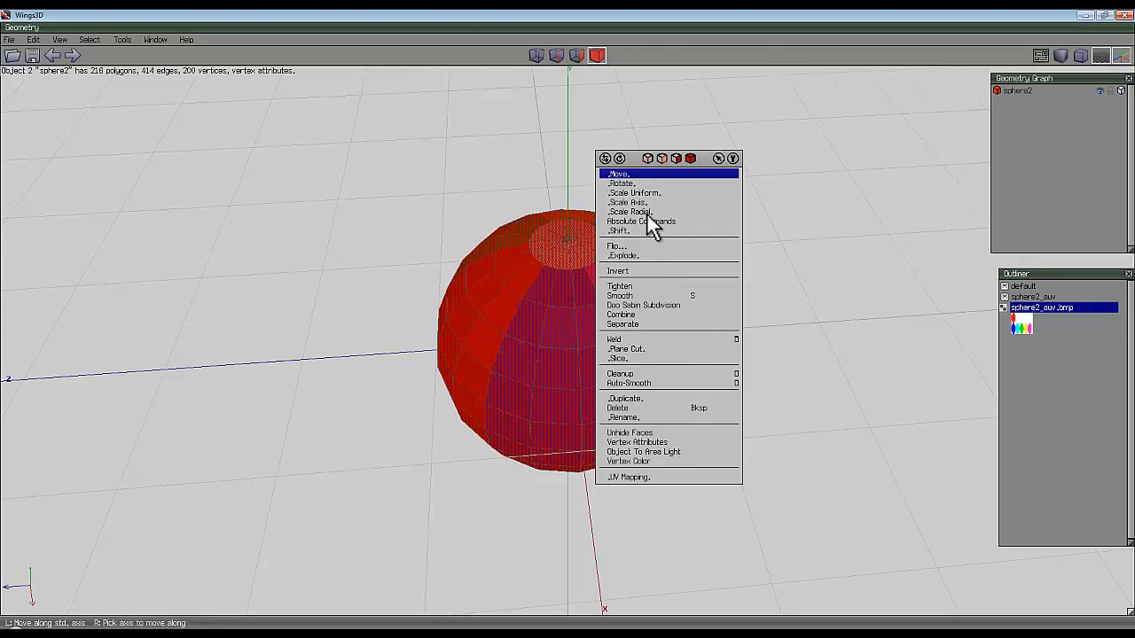
pyautogui.press('s')
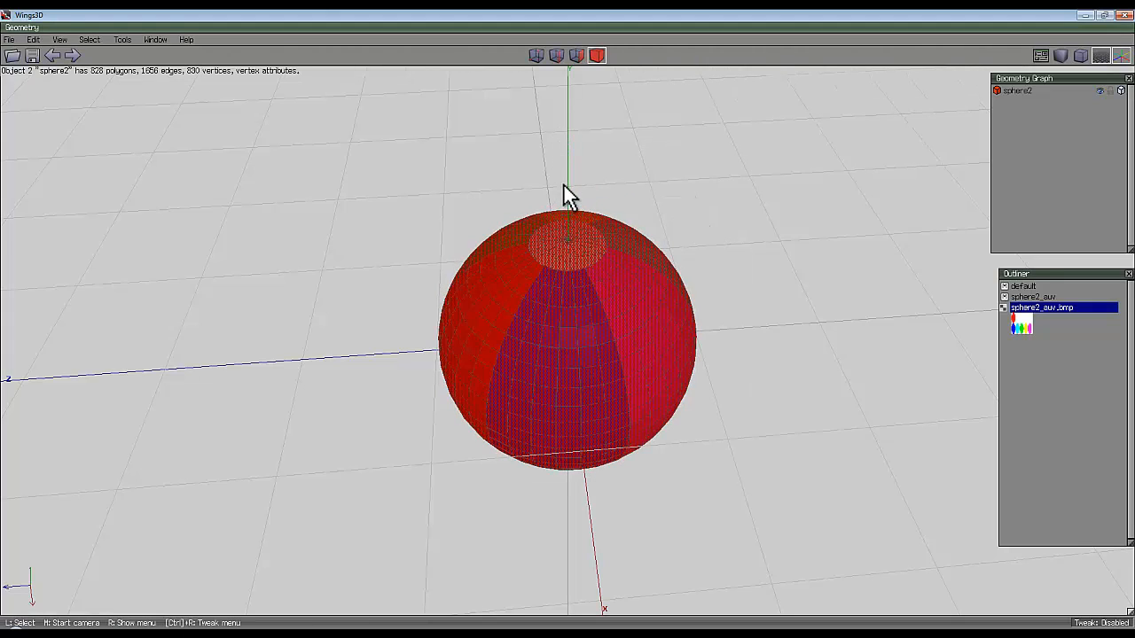
pyautogui.middleClick(663, 215)
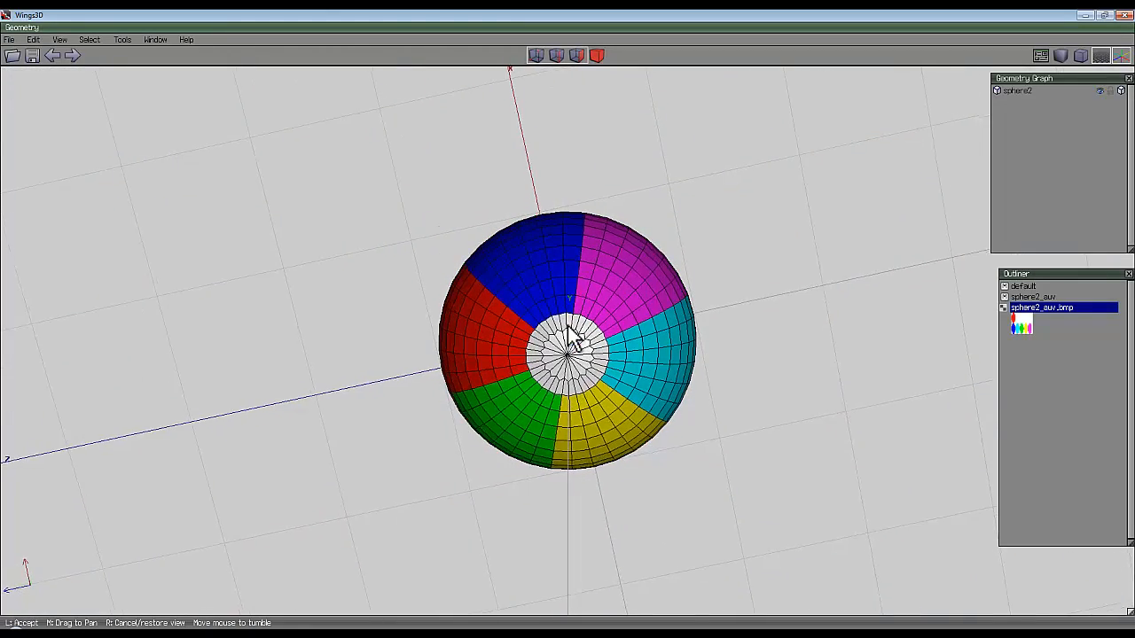
pyautogui.scroll(5, 568, 324)
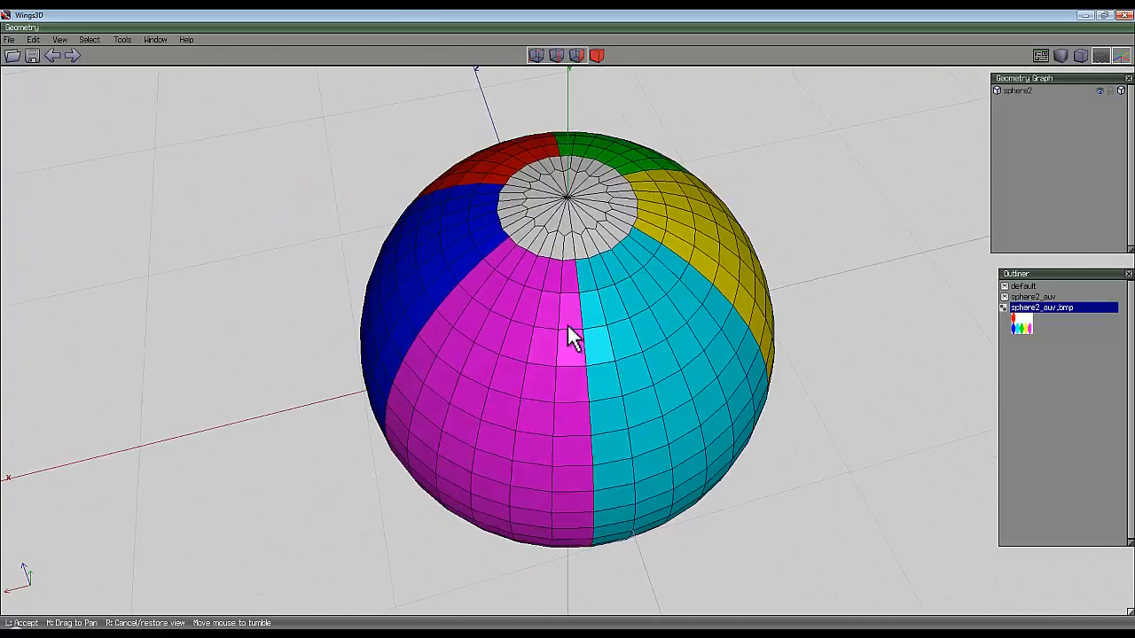
pyautogui.click(566, 324)
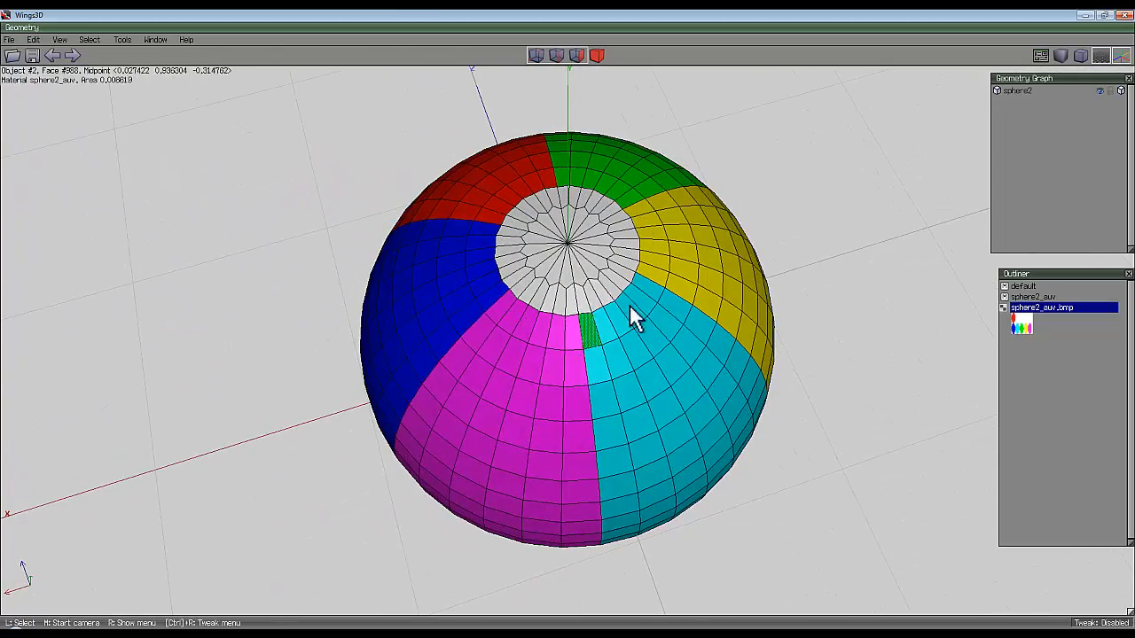
# Select the edge loops around both white end caps and circularise them, keeping a diametric factor of 1.0000.
pyautogui.click(557, 56)
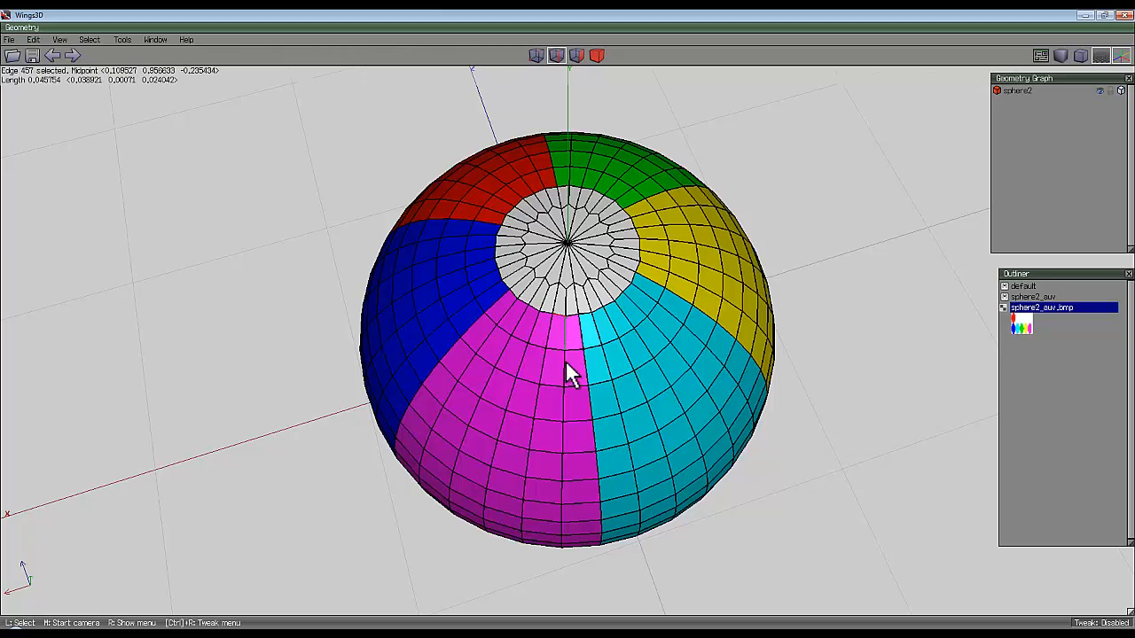
pyautogui.middleClick(568, 325)
pyautogui.click(568, 325)
pyautogui.click(570, 300)
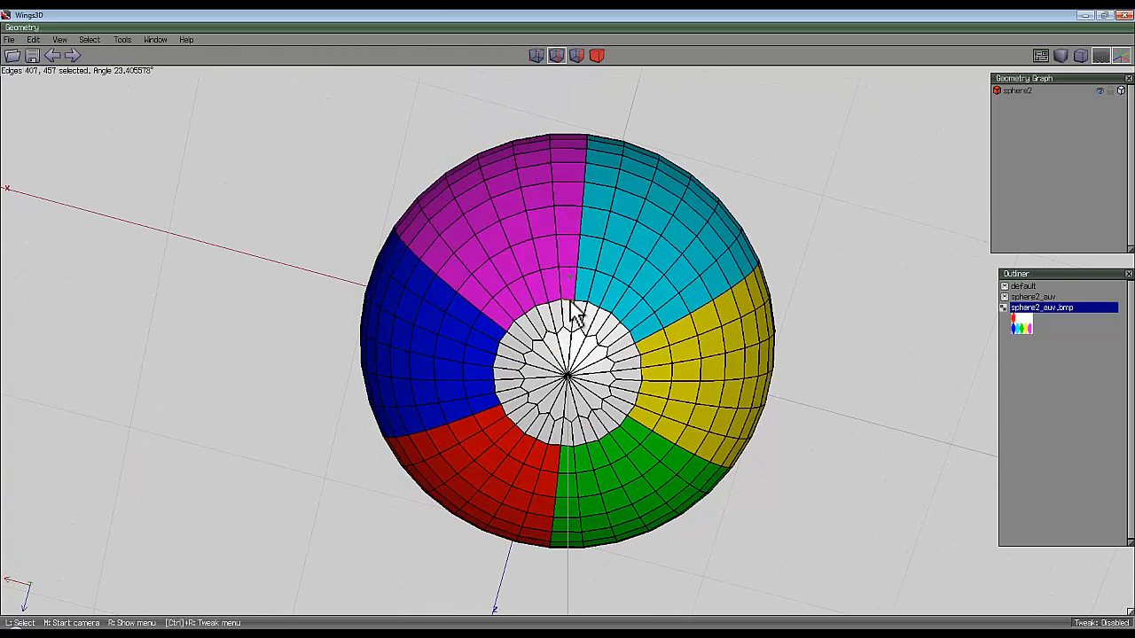
pyautogui.press('l')
pyautogui.rightClick(752, 151)
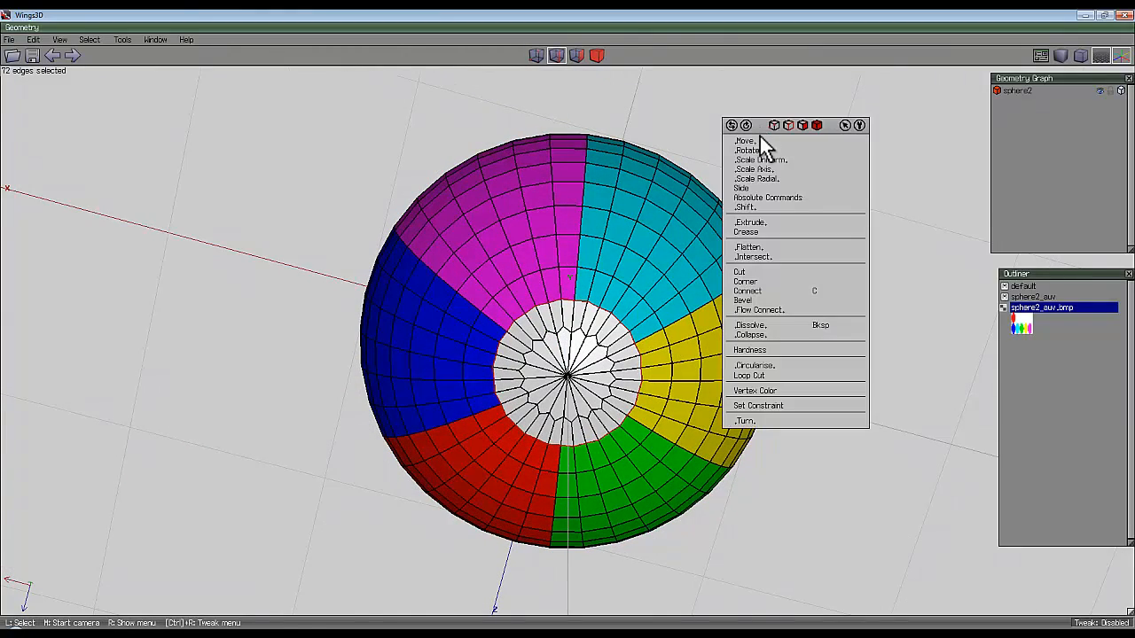
pyautogui.click(756, 367)
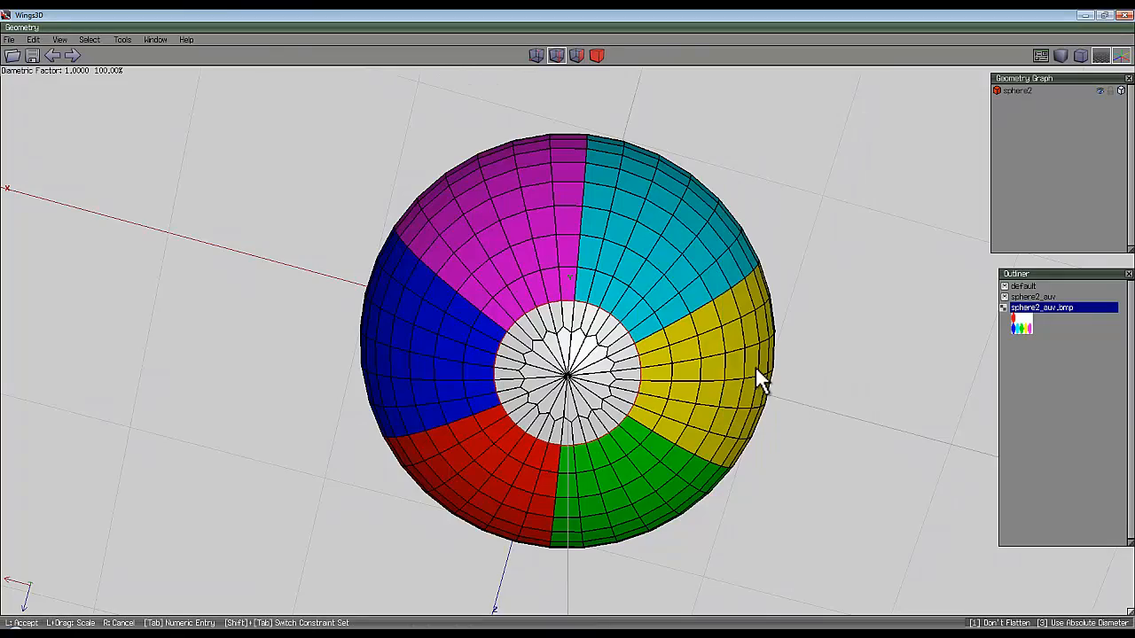
pyautogui.click(756, 366)
pyautogui.middleClick(755, 365)
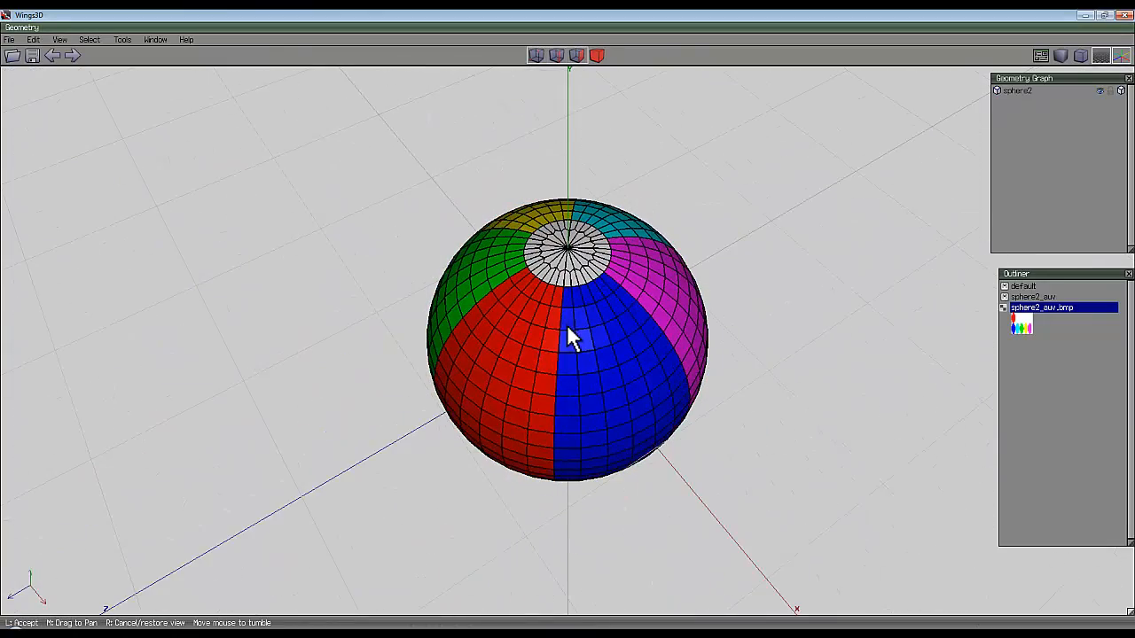
pyautogui.click(566, 325)
pyautogui.middleClick(755, 325)
pyautogui.click(567, 324)
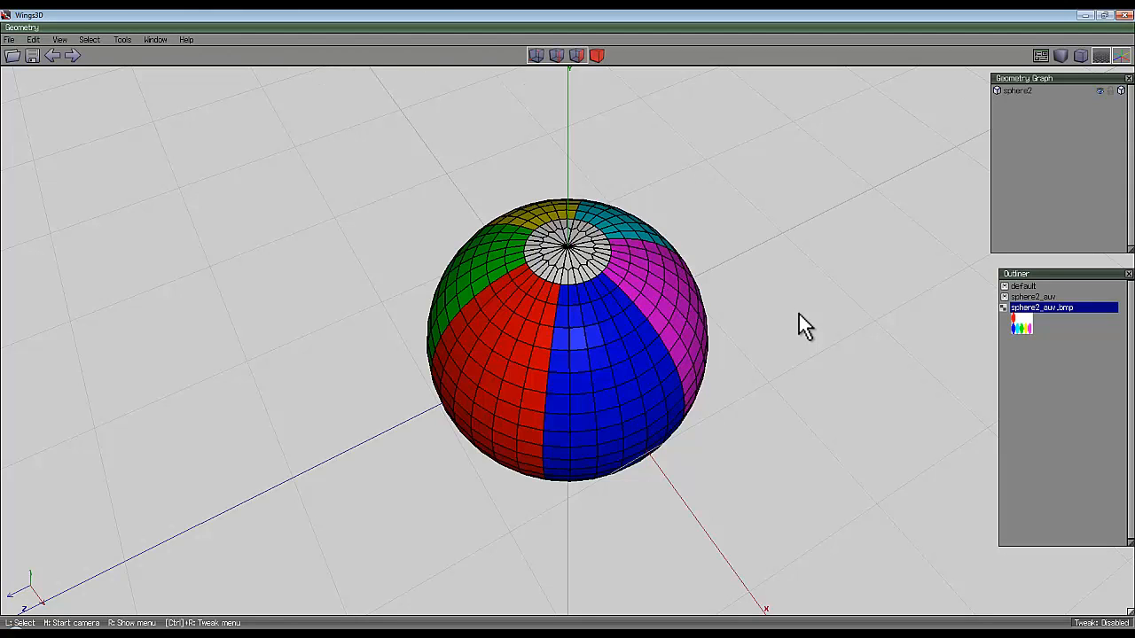
# Export the model in Wavefront (.obj) format to the +grab this folder as Beach_ball.
pyautogui.click(10, 39)
pyautogui.moveTo(94, 164)
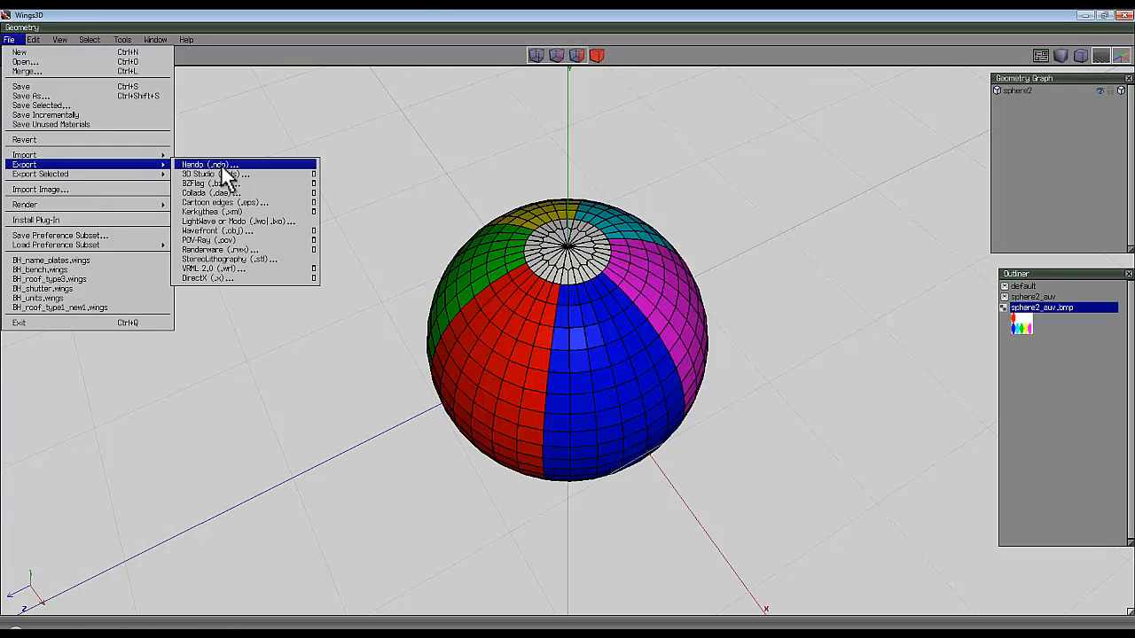
pyautogui.click(212, 230)
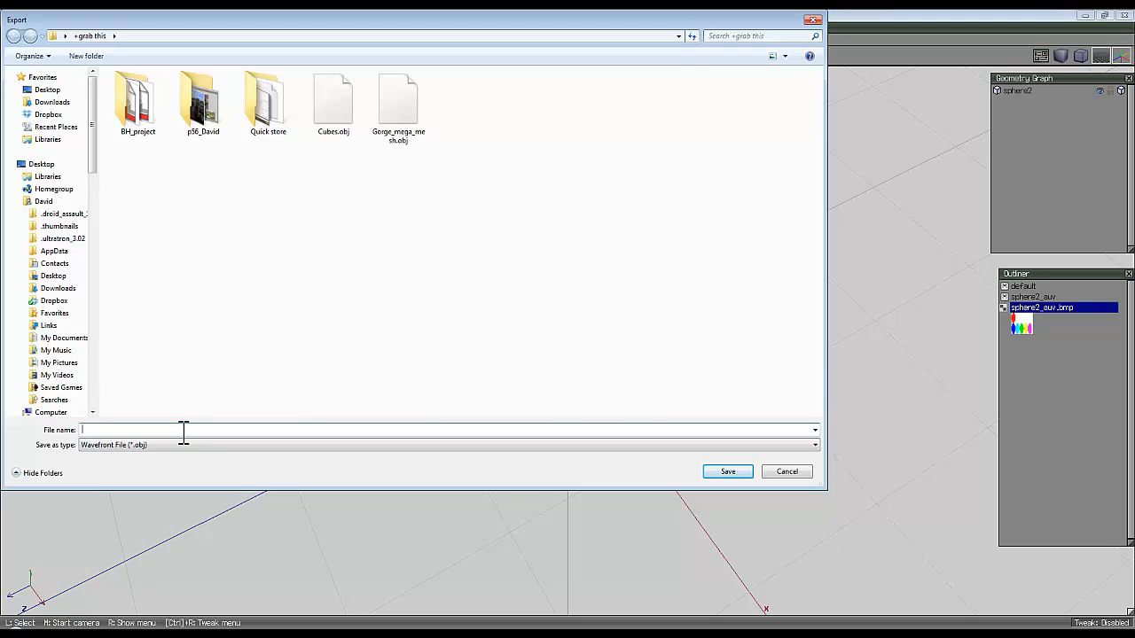
pyautogui.write('Beach')
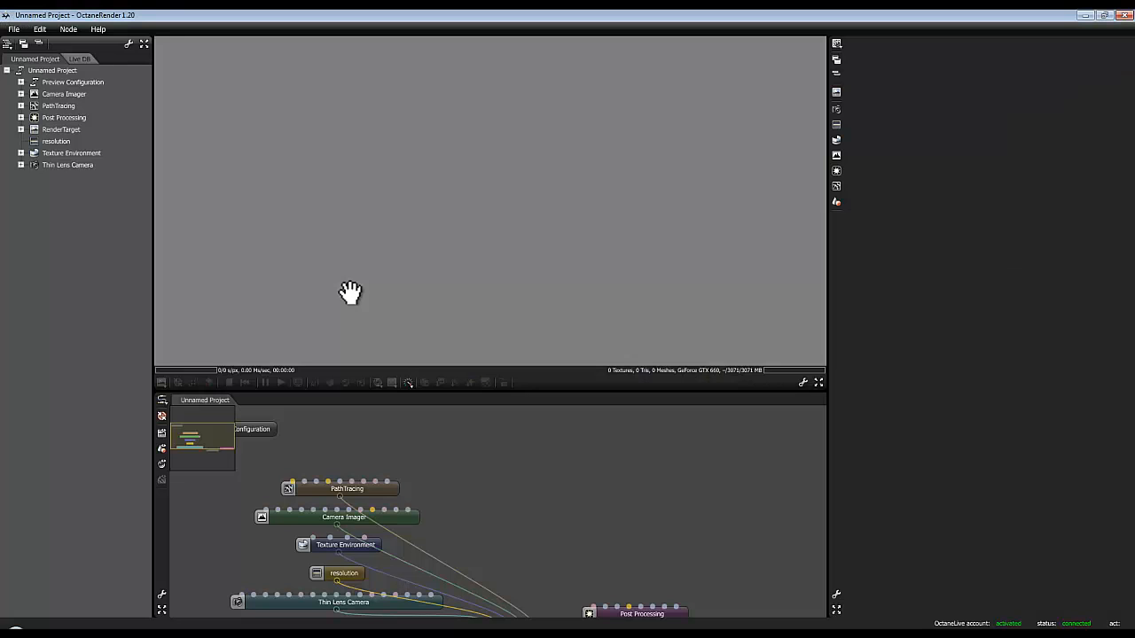
# Switch to OctaneRender, import Beach_ball.obj as a Wavefront mesh node, and show its mesh in the render preview.
pyautogui.click(66, 29)
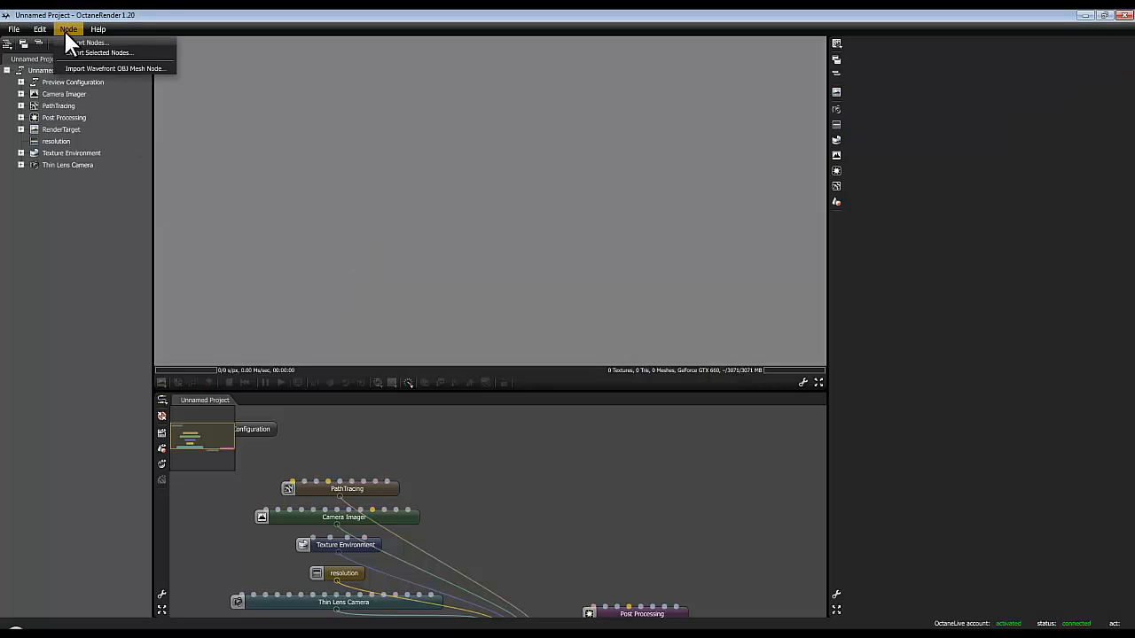
pyautogui.click(99, 67)
pyautogui.click(890, 259)
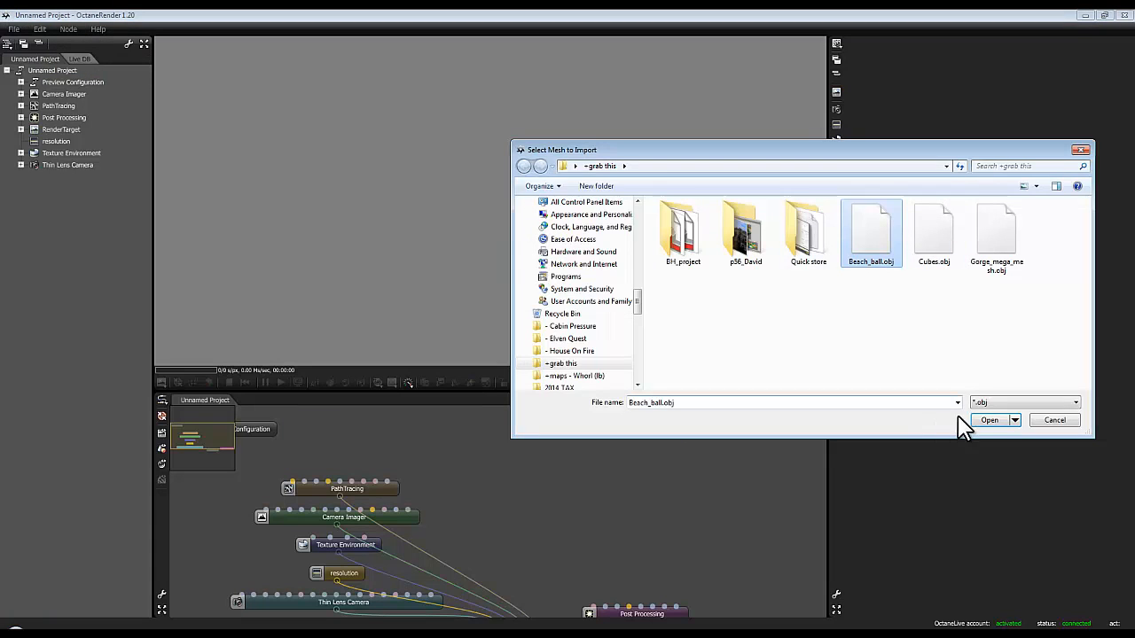
pyautogui.click(986, 420)
pyautogui.doubleClick(490, 525)
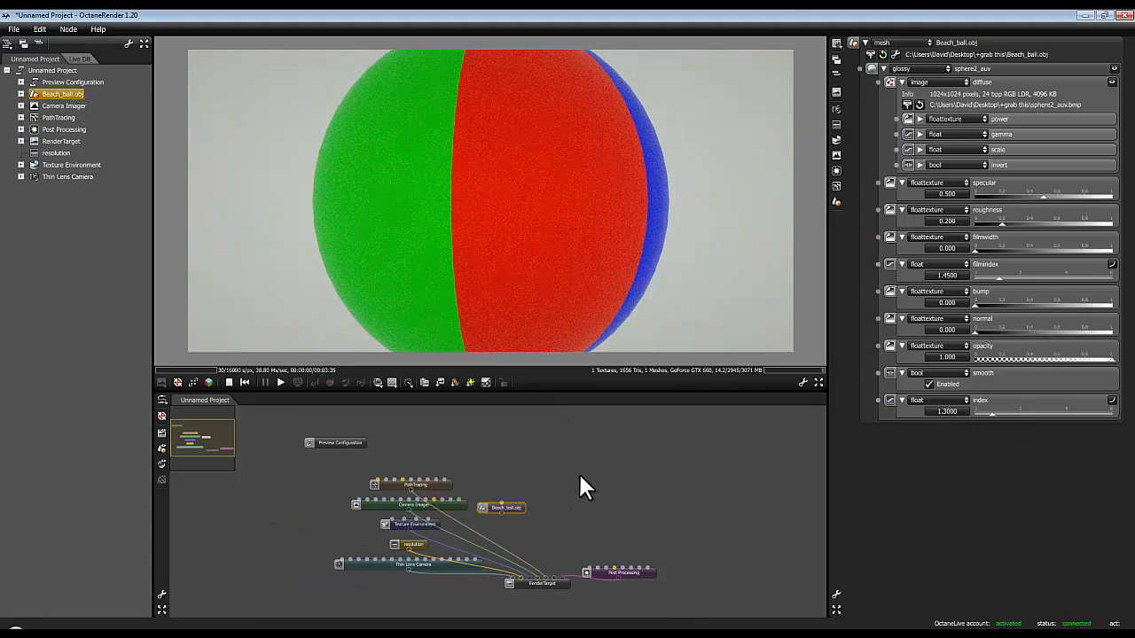
# Move the Beach_ball.obj node above the RenderTarget node and frame the whole ball in the preview, seen slightly from above.
pyautogui.moveTo(503, 522); pyautogui.dragTo(550, 516)
pyautogui.moveTo(566, 258); pyautogui.dragTo(626, 221)
pyautogui.scroll(-6, 509, 268)
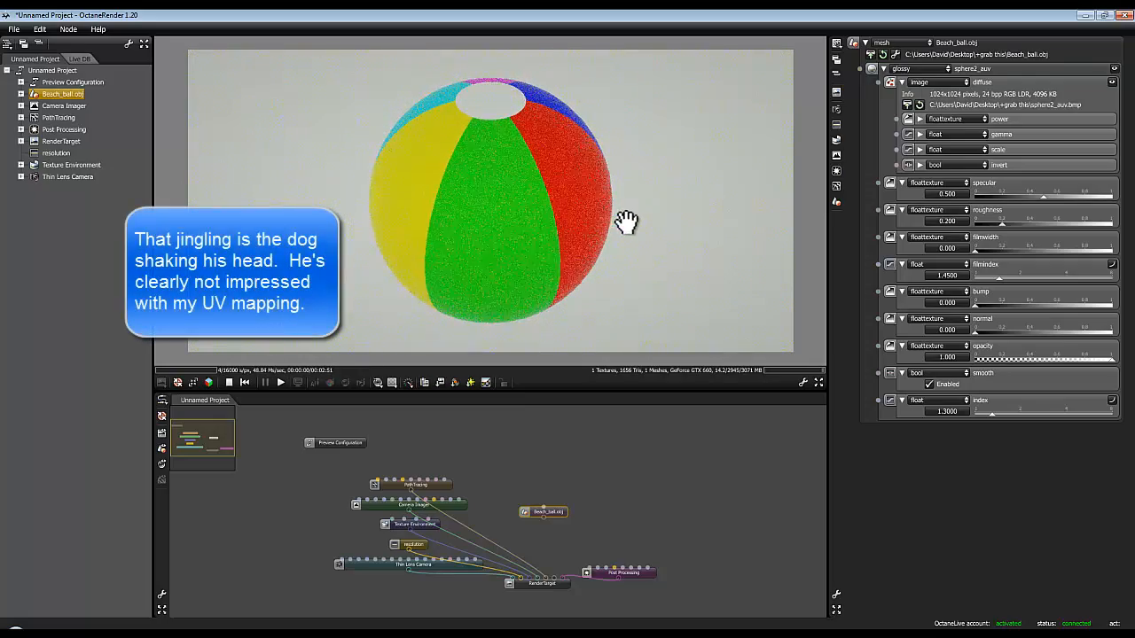